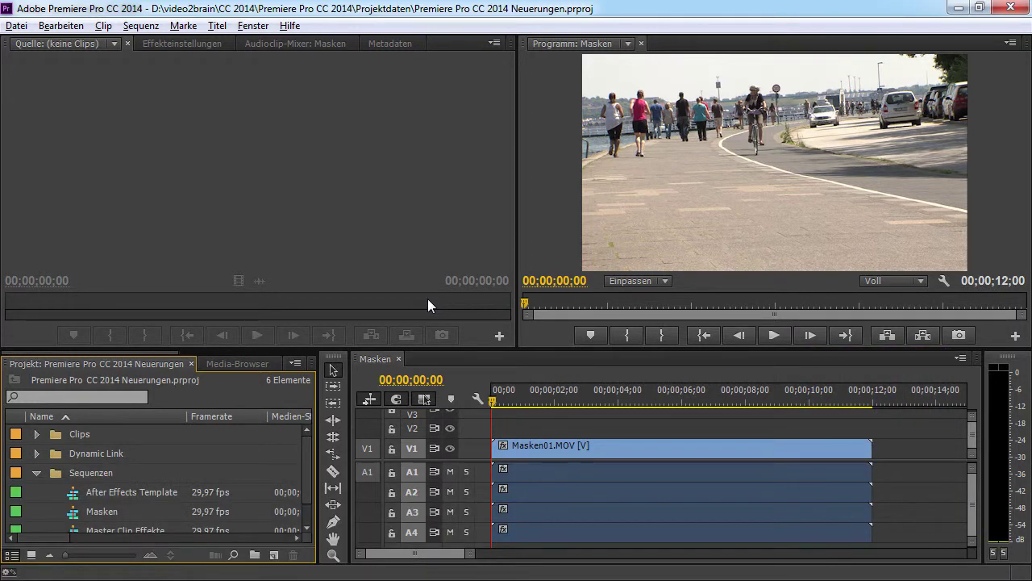
Step: Open the After Effects Templates sequence and play until the Name title animates in over Titel.mp4
double_click(75, 495)
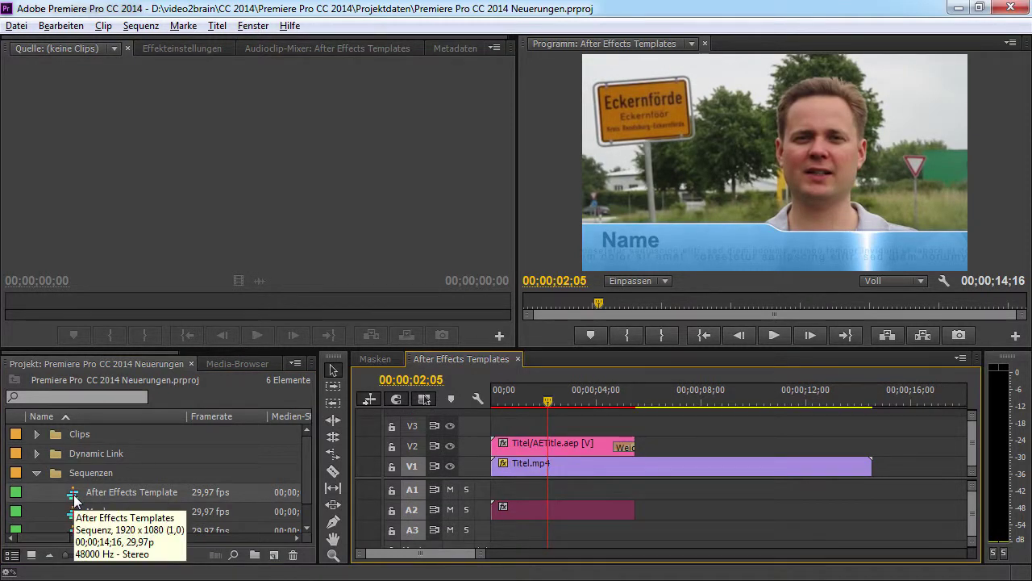
left_click(533, 401)
left_click_drag(533, 403, 495, 405)
left_click(773, 334)
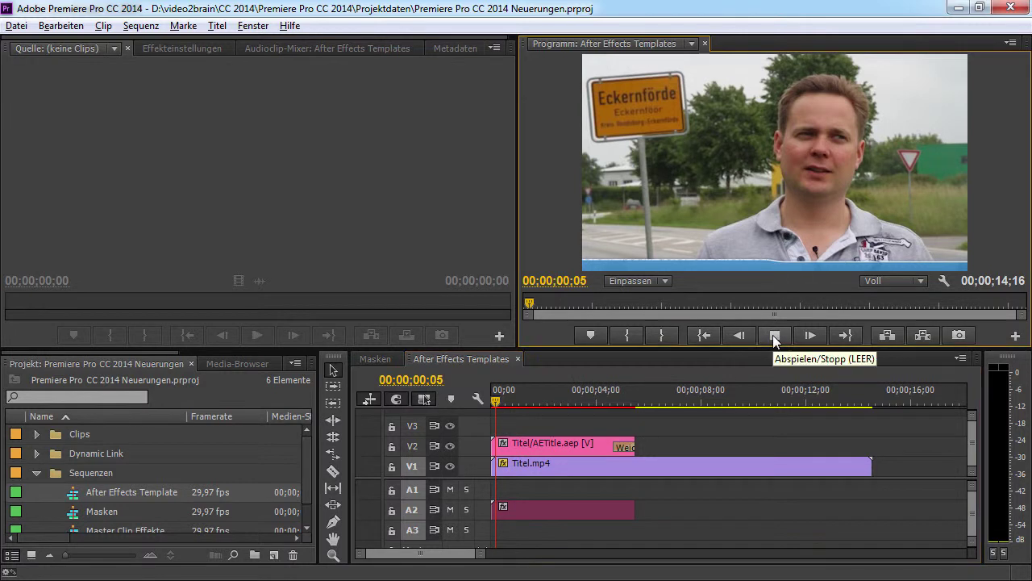
left_click(773, 335)
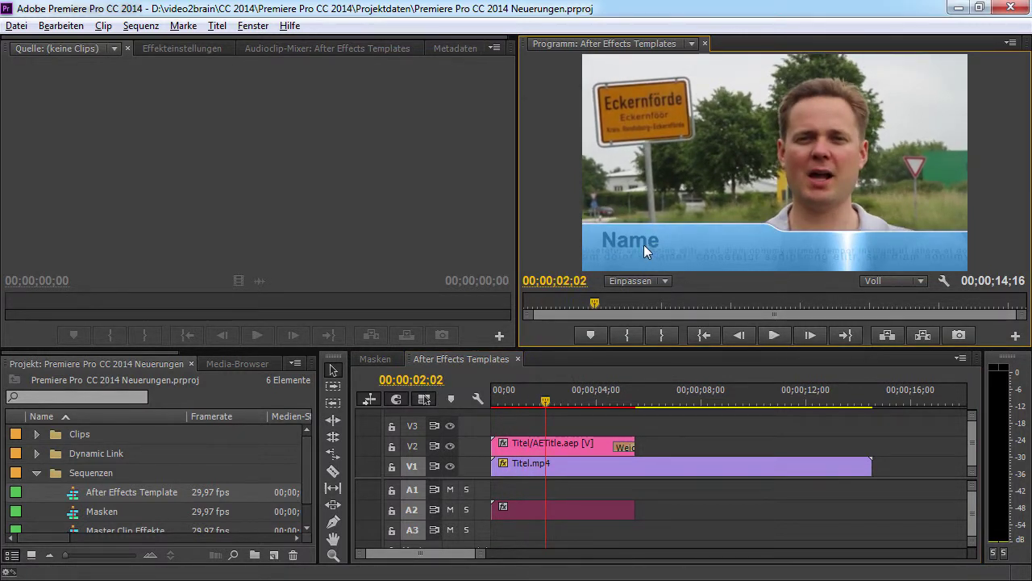
left_click_drag(538, 404, 517, 403)
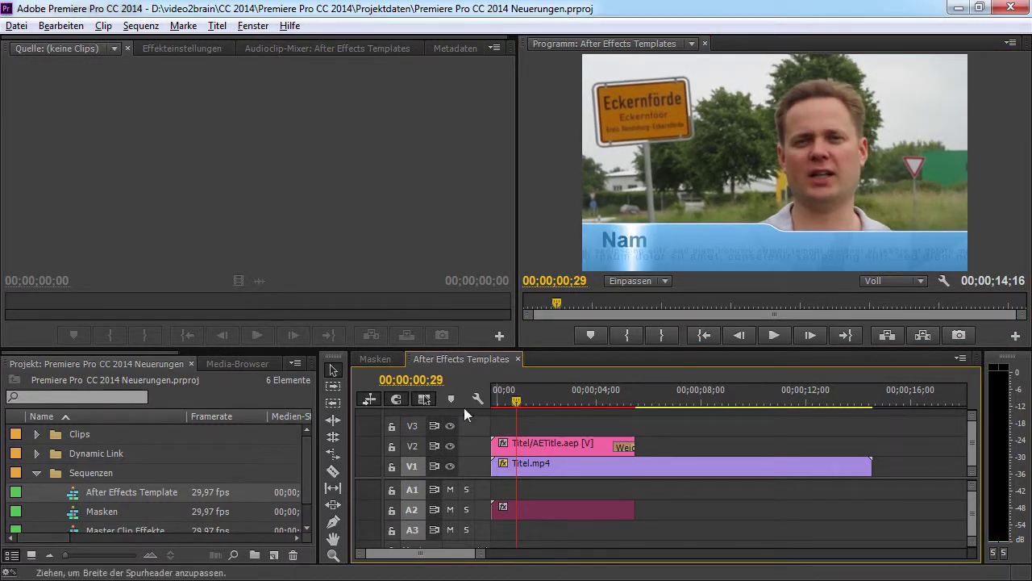
Step: Load Titel/AETitle.aep from the Dynamic Link bin into the Source monitor and show its Effect Controls
left_click(35, 453)
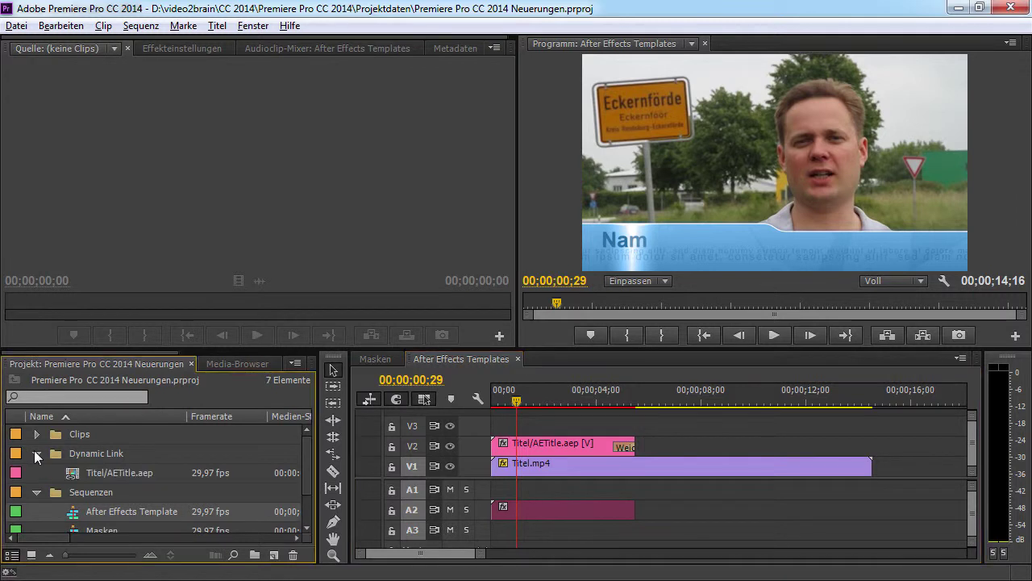
double_click(71, 471)
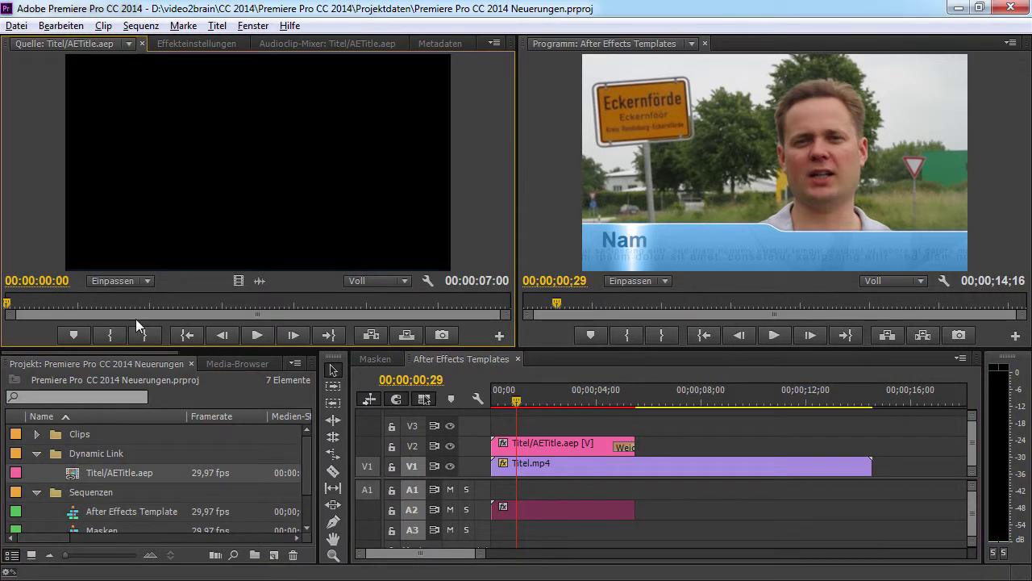
left_click(193, 43)
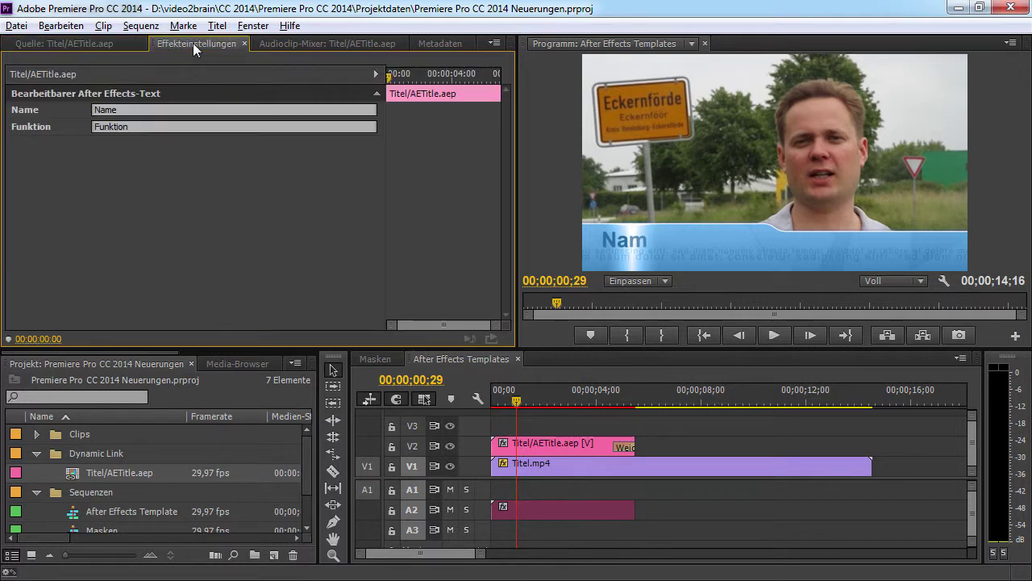
left_click(376, 73)
Step: Dock Effect Controls on the left, widen it, and enlarge the Source monitor to the Name title
left_click_drag(200, 46, 19, 137)
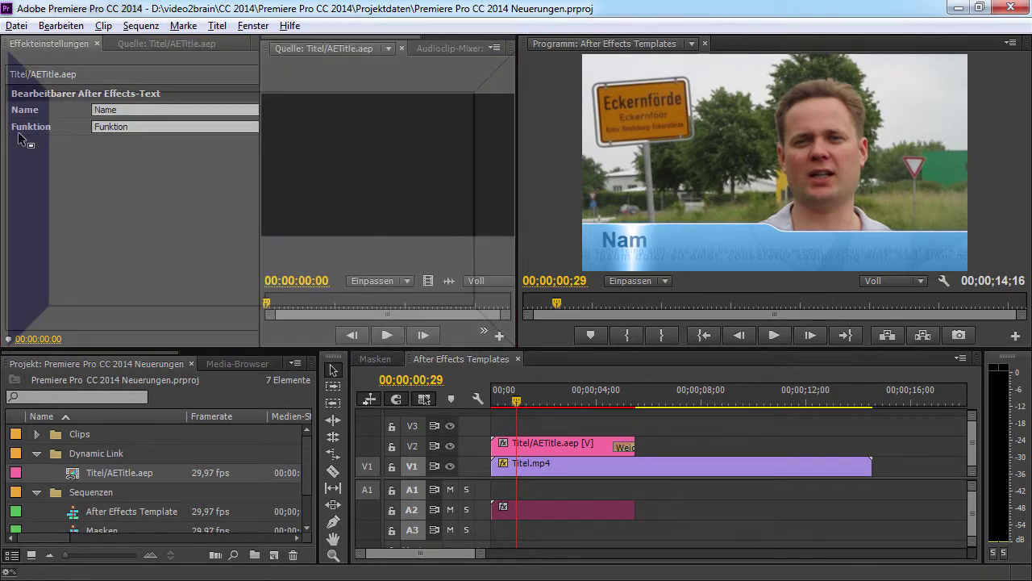
left_click_drag(261, 77, 321, 78)
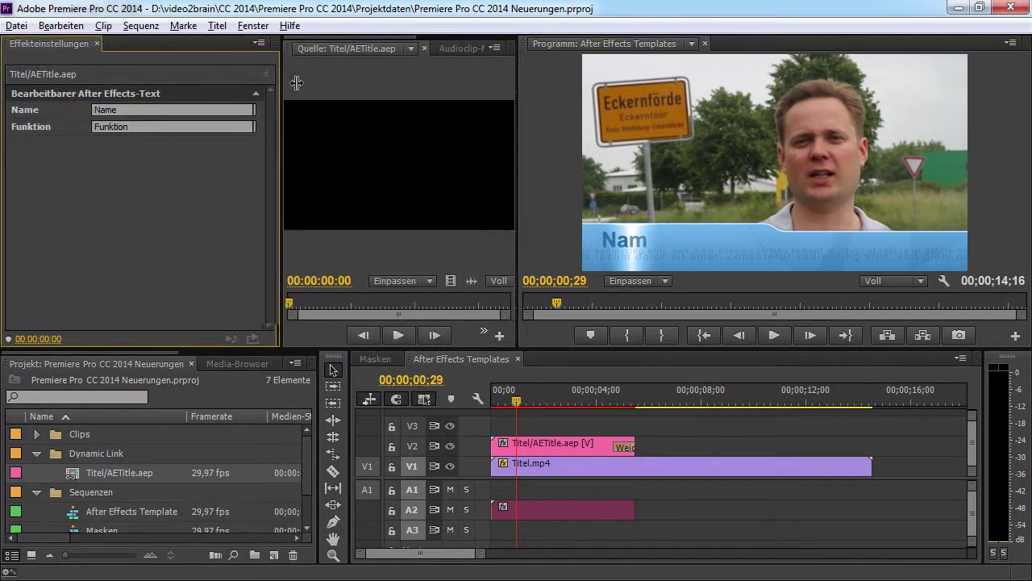
left_click_drag(522, 84, 660, 83)
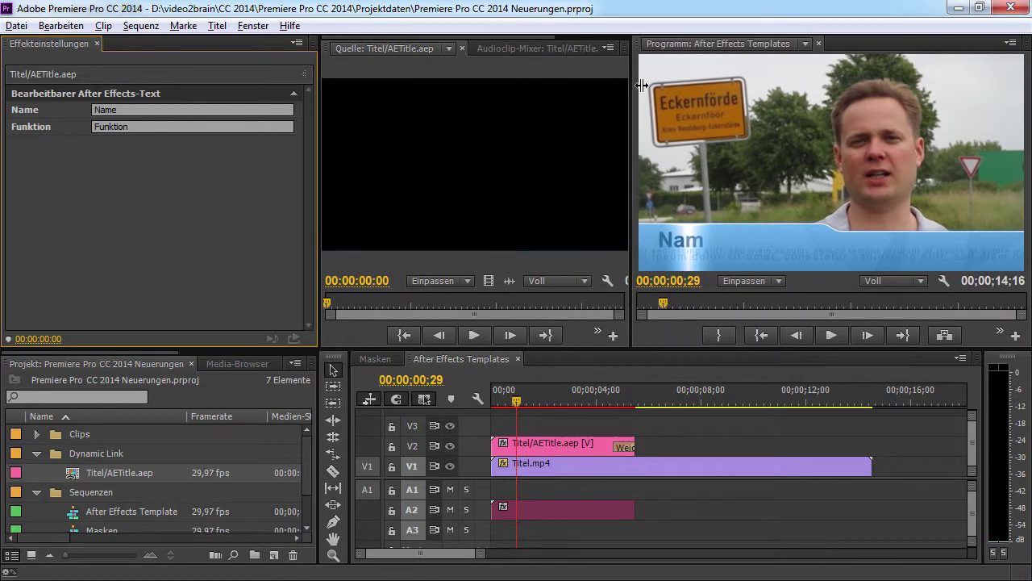
left_click_drag(328, 303, 381, 304)
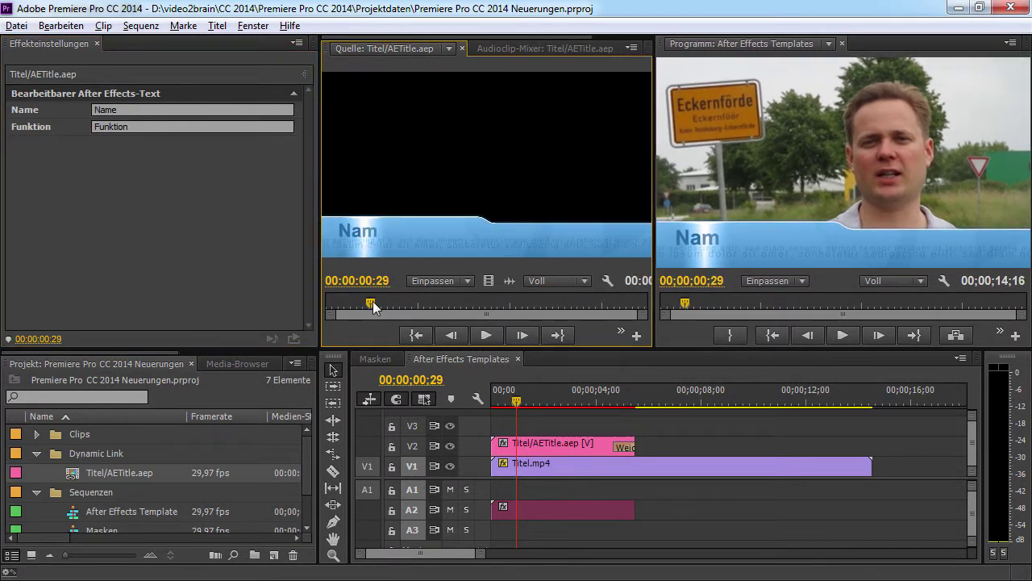
left_click(607, 280)
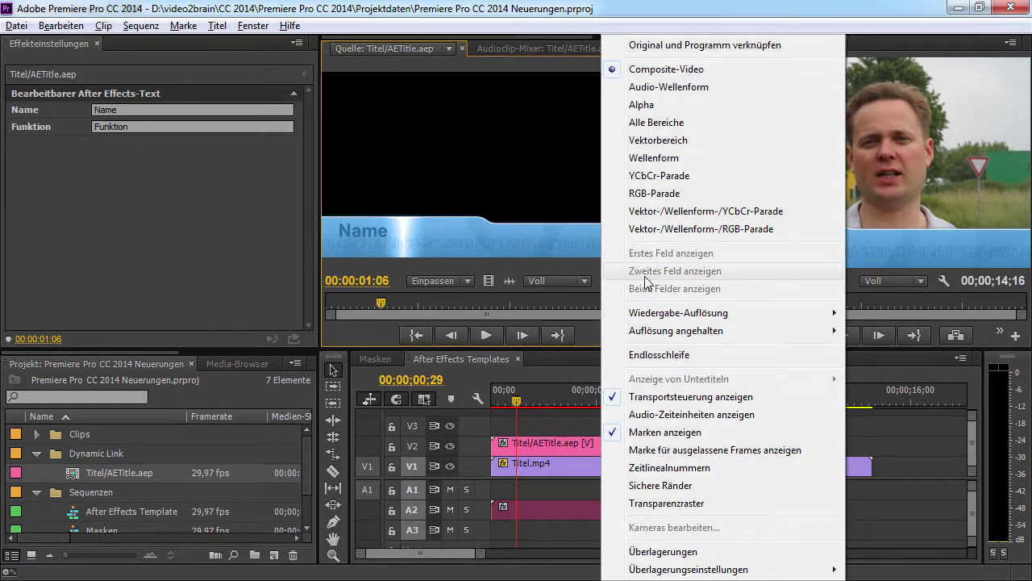
Step: Turn on the Transparenzraster checkerboard in the Source monitor and advance the title animation
left_click(659, 503)
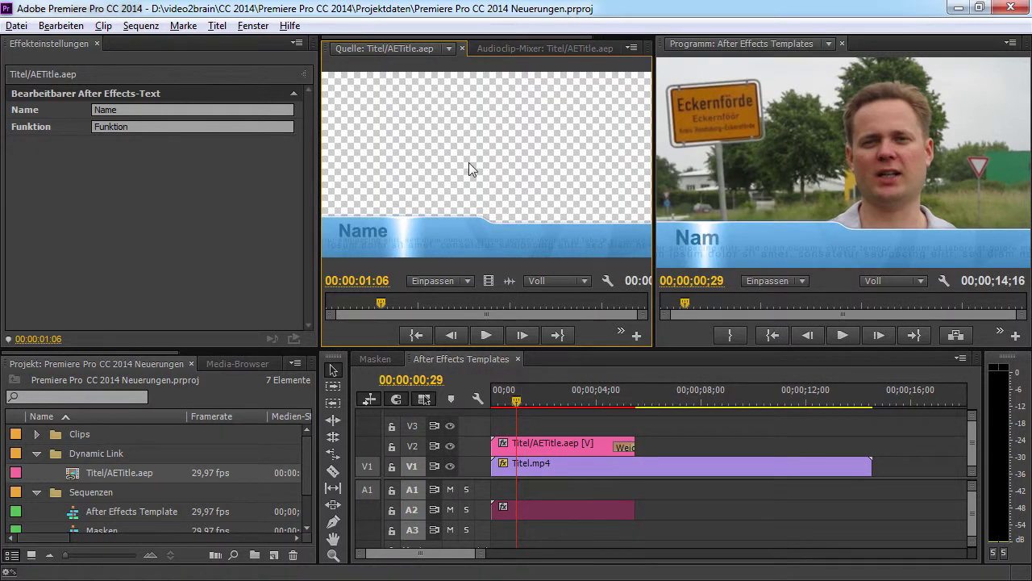
mouse_move(384, 302)
left_mouse_down()
mouse_move(468, 305)
mouse_move(396, 305)
left_mouse_up()
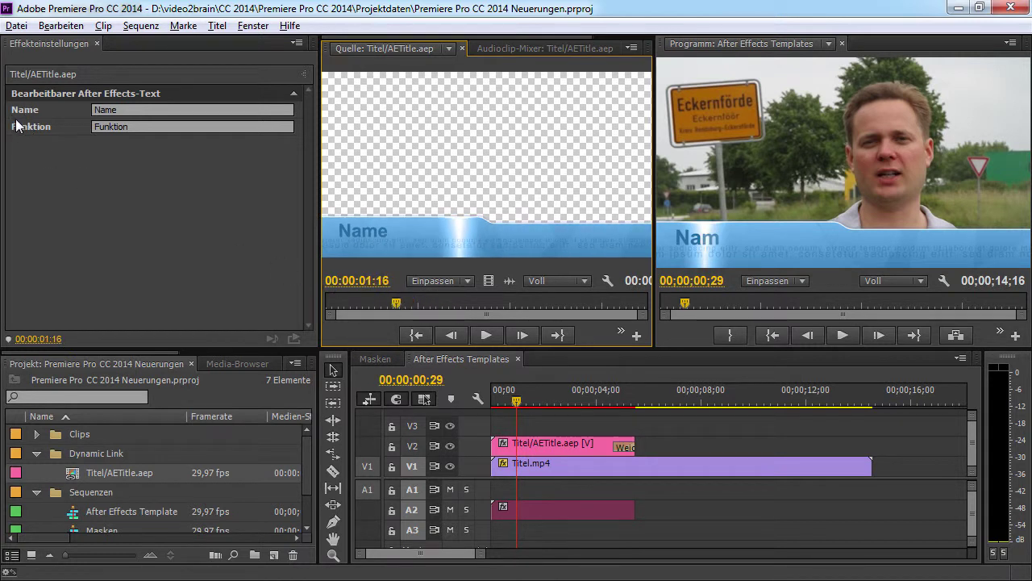
Step: Enter the speaker's name in the Name field and 'In Eckernförde' as the Funktion text
left_click(153, 112)
type("Sven Brencher")
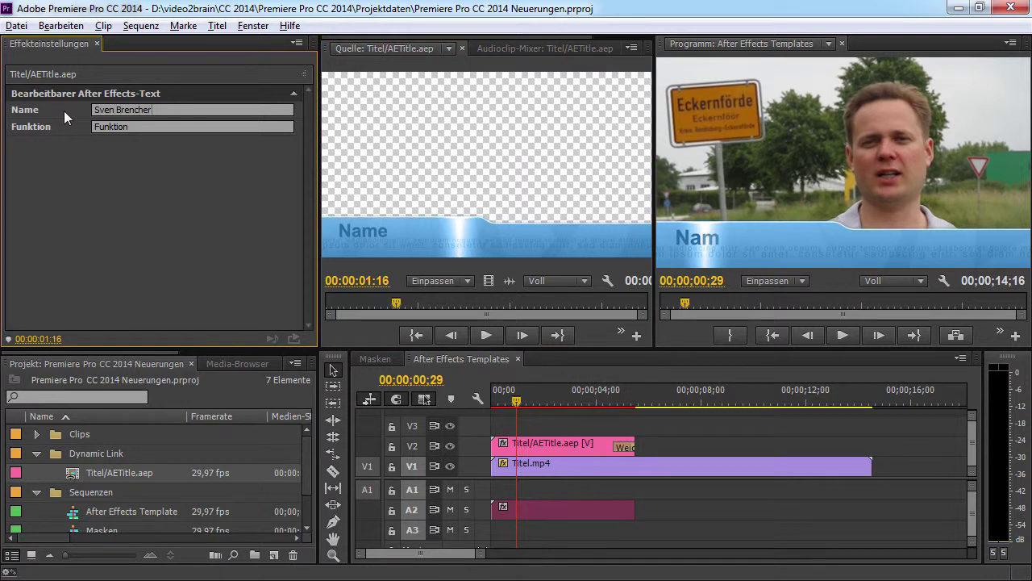
key("Tab")
type("In Eckernförde")
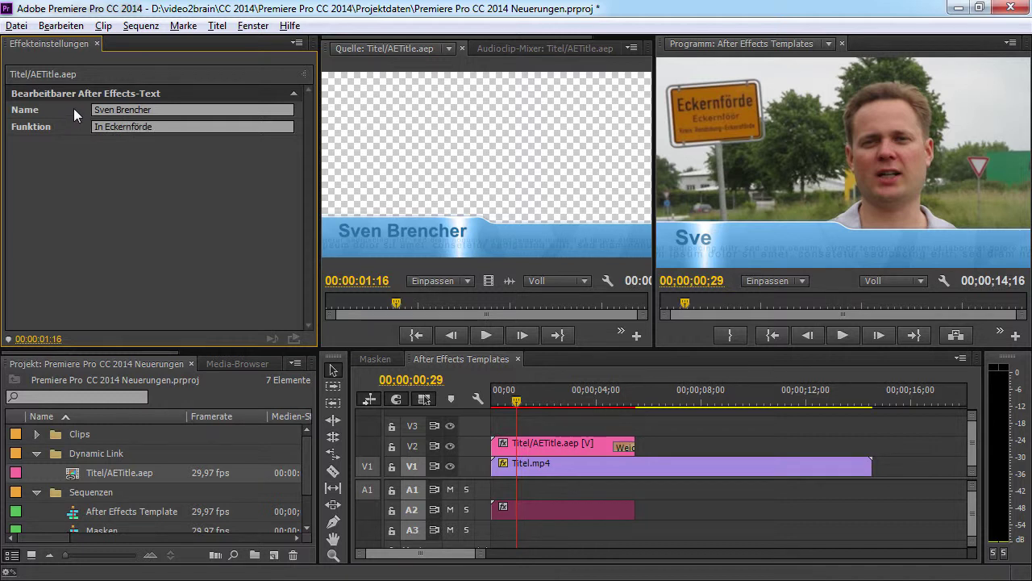
Step: Play the Source and Program monitors to check the updated lower third
mouse_move(525, 413)
left_mouse_down()
mouse_move(575, 410)
mouse_move(509, 407)
left_mouse_up()
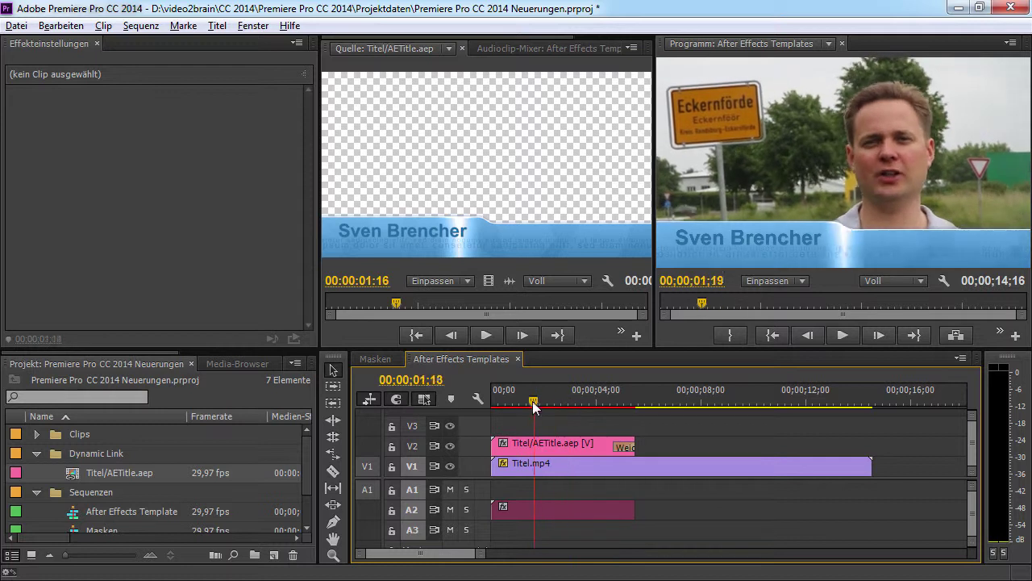
left_click(486, 333)
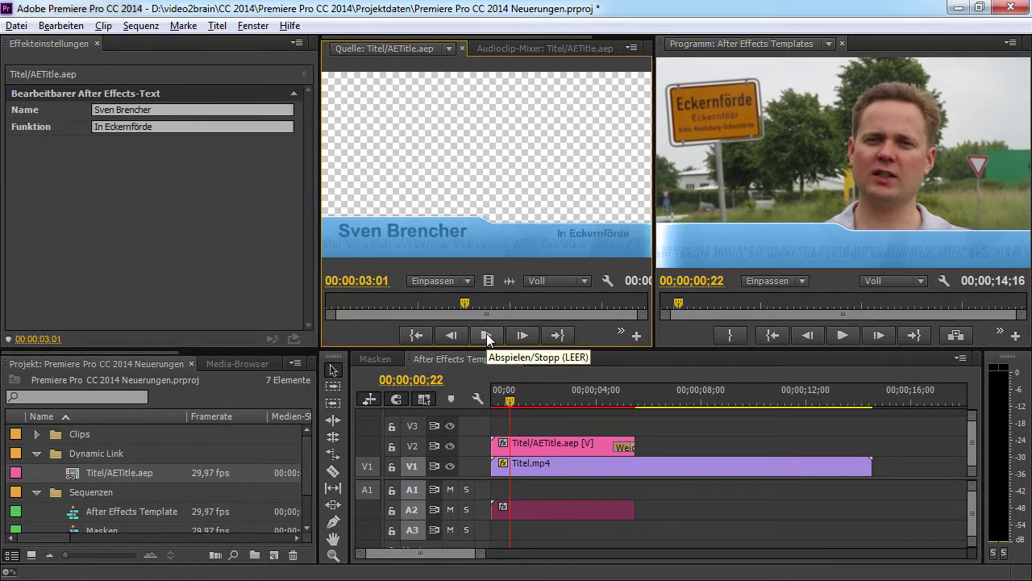
left_click(487, 333)
left_click(838, 333)
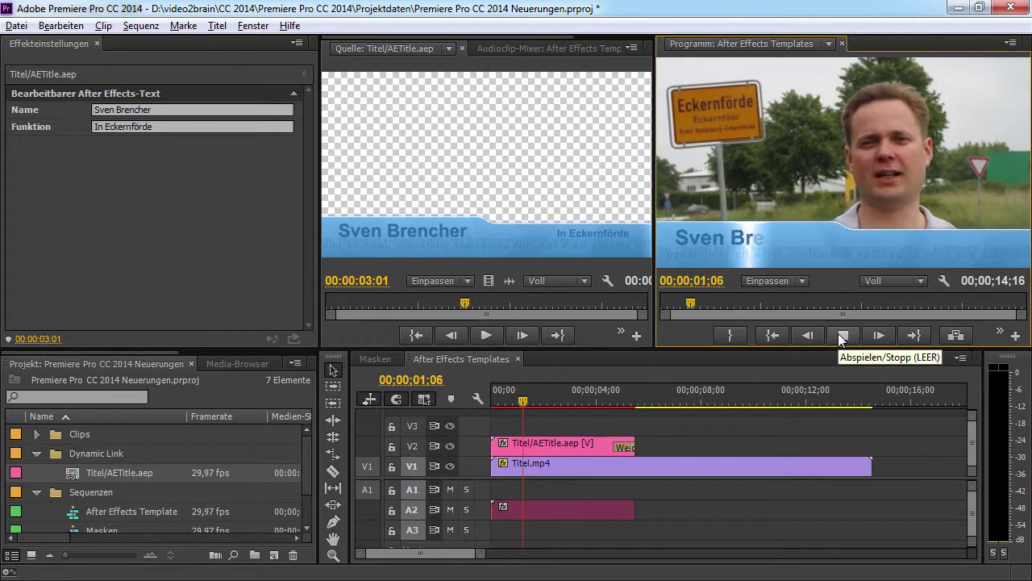
left_click(838, 333)
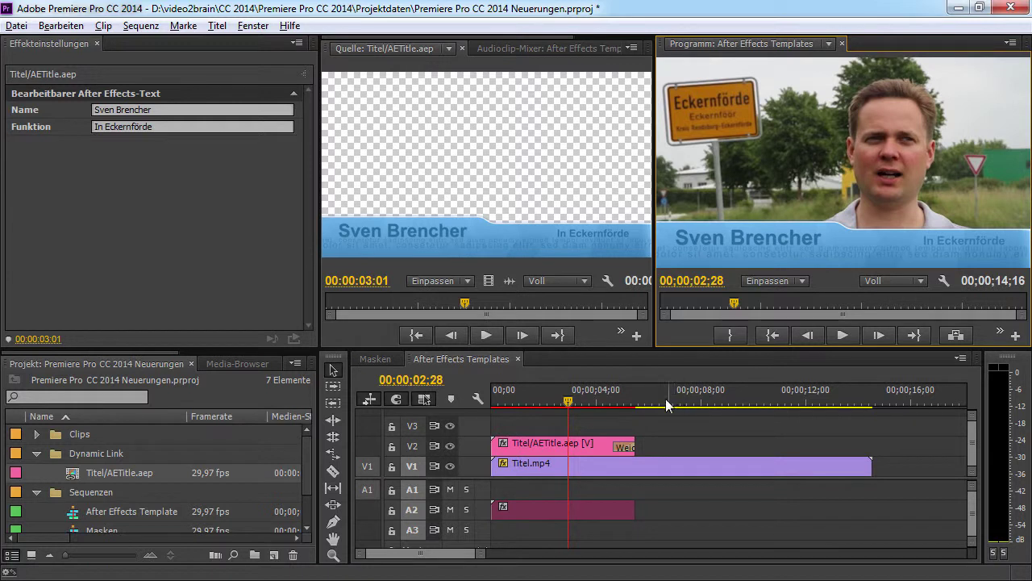
left_click(70, 475)
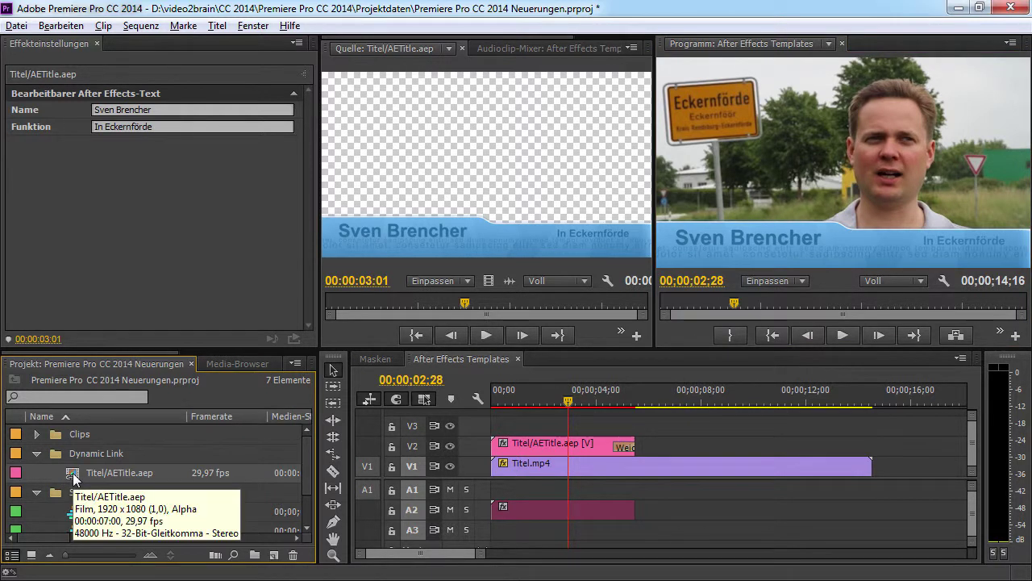
Step: Duplicate Titel/AETitle.aep, rename the copy 'Am Hafen', and place it on V2 around 8 seconds
right_click(73, 473)
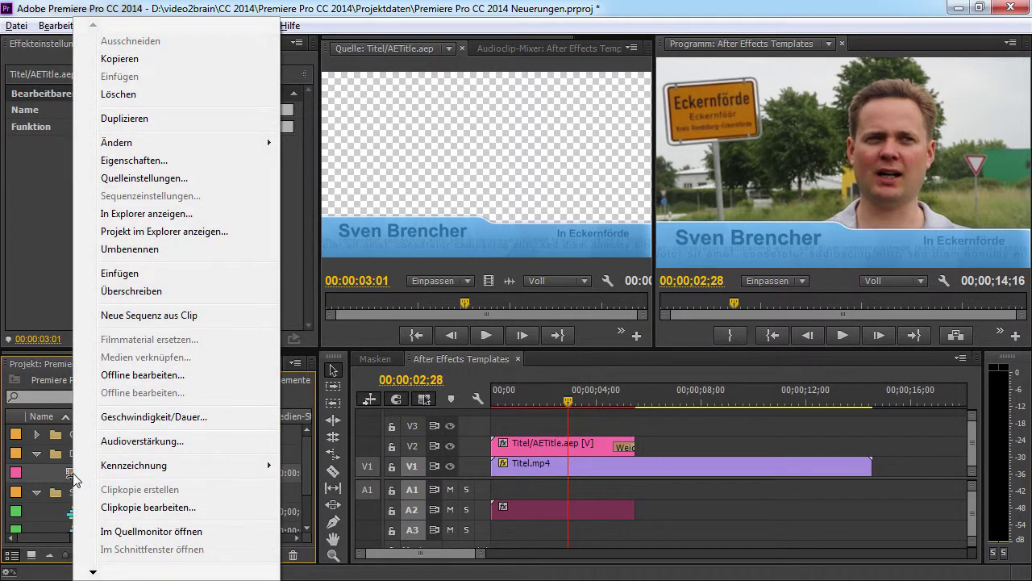
left_click(164, 119)
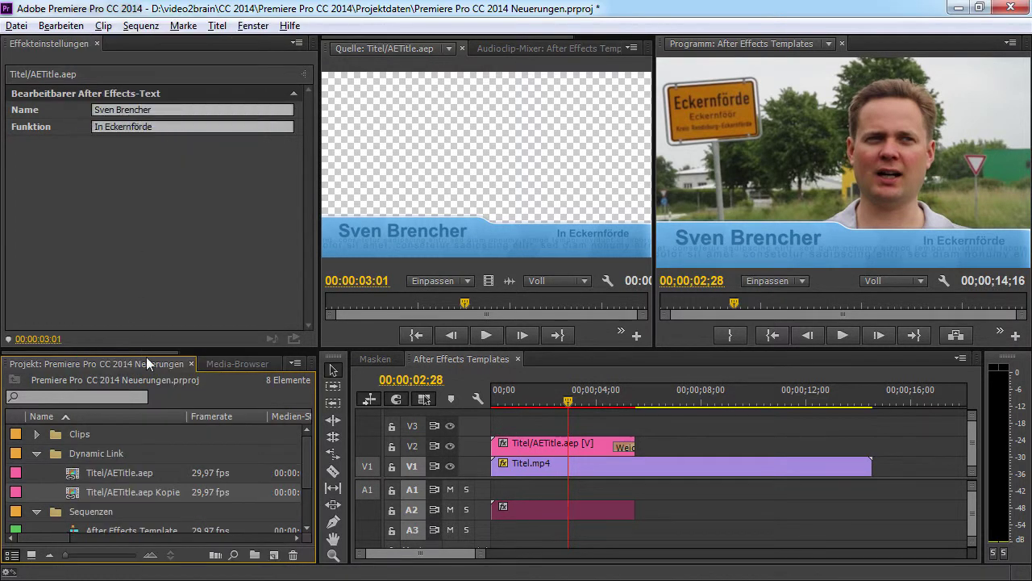
left_click(142, 496)
left_click(141, 495)
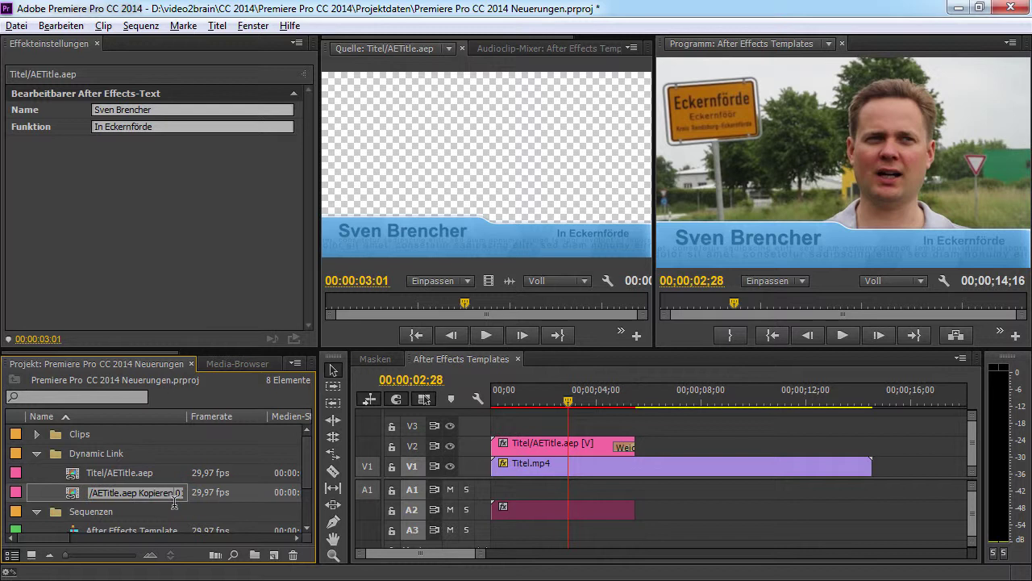
key("BackSpace")
key("BackSpace")
key("BackSpace")
type("Am Hafer")
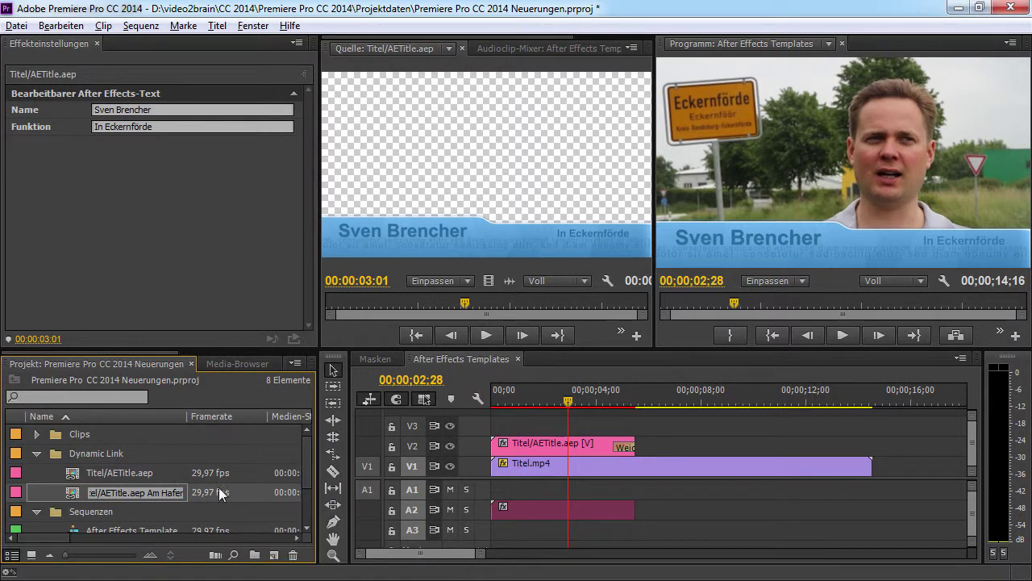
key("Return")
left_click_drag(74, 495, 689, 450)
left_click_drag(691, 396, 776, 402)
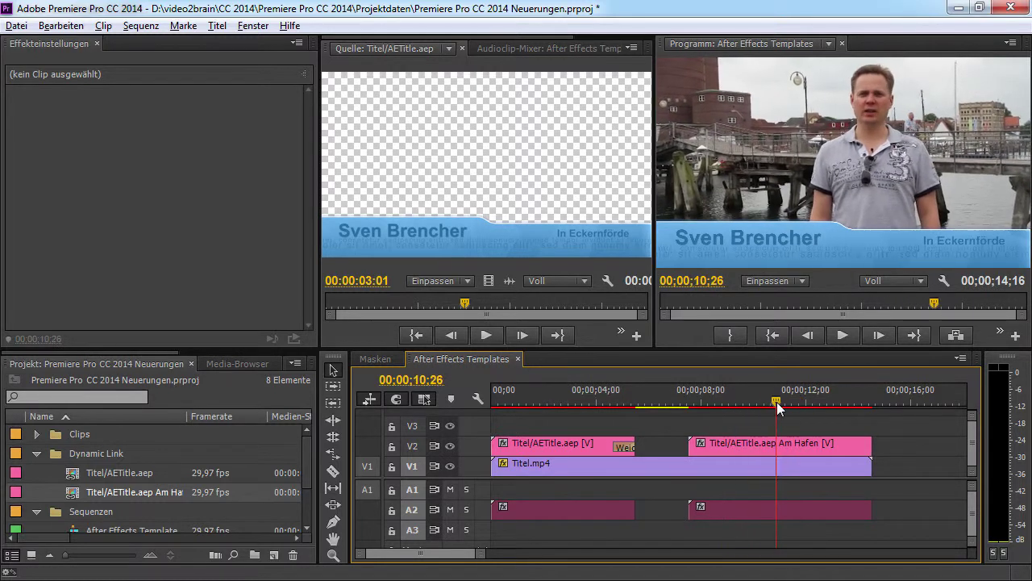
Step: Change the Am Hafen clip's Funktion text to 'Am Hafen' and scrub the timeline to check it
double_click(777, 442)
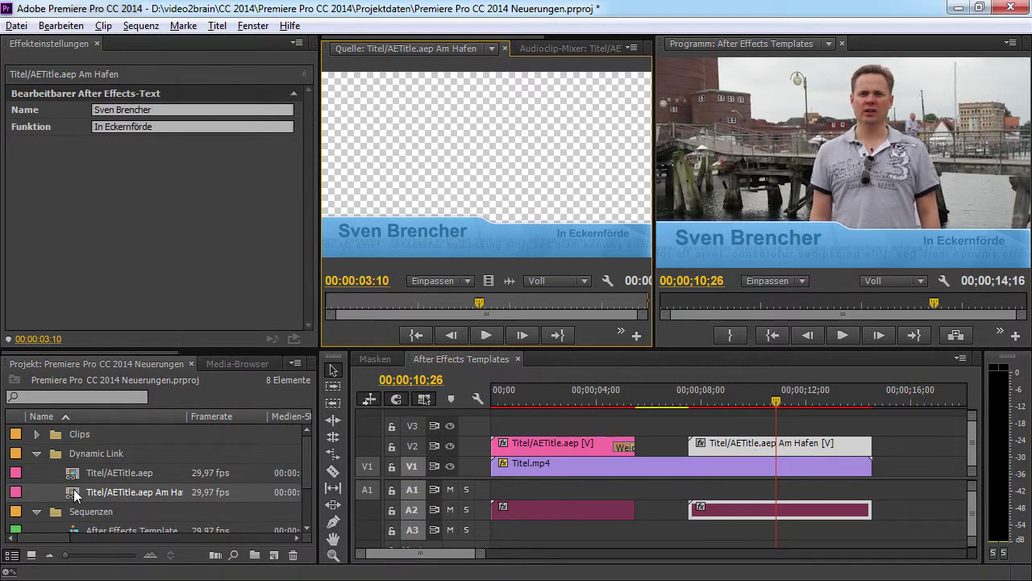
left_click(127, 129)
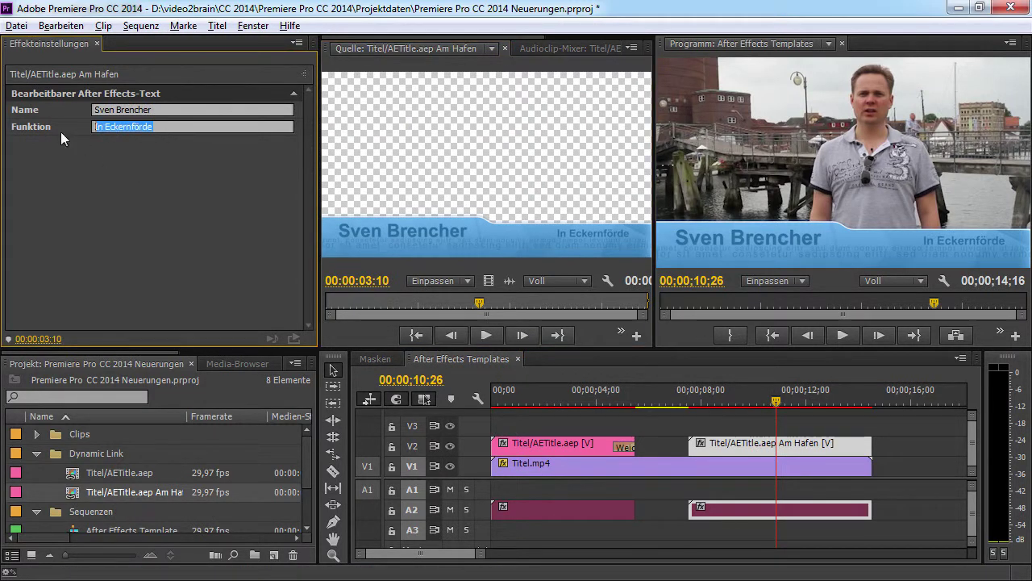
type("Am Hafen")
key("Return")
mouse_move(739, 402)
left_mouse_down()
mouse_move(540, 402)
mouse_move(746, 406)
left_mouse_up()
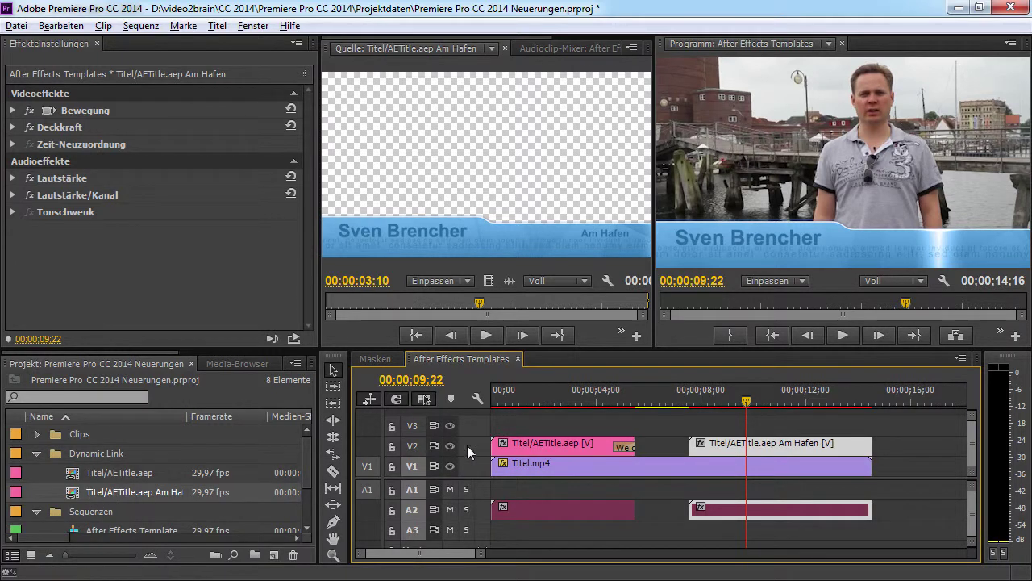
Step: Move the playhead back to 00;00;02;03 on the opening Eckernförde shot
left_click(546, 395)
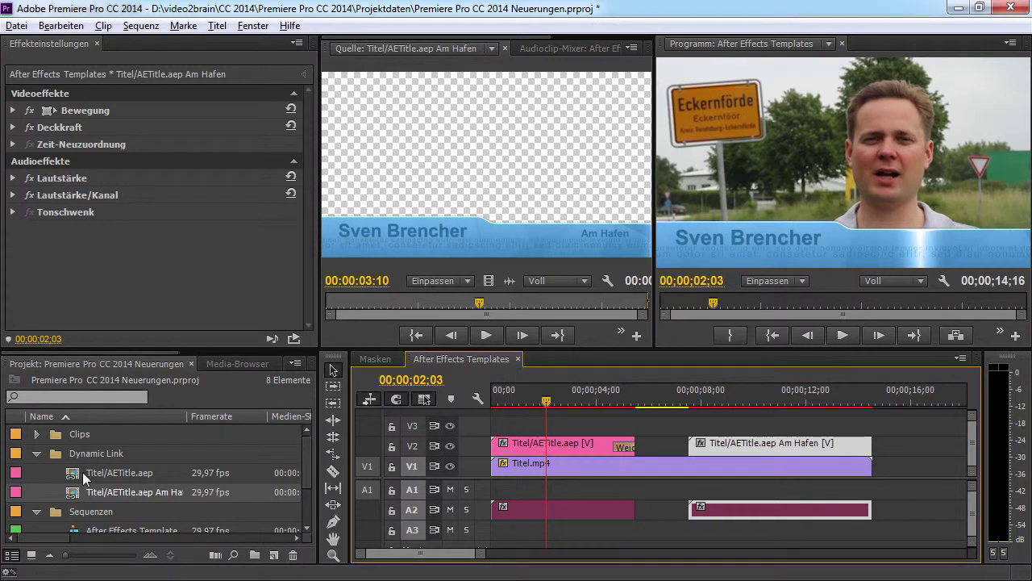
mouse_move(72, 475)
Step: Start an After Effects composition import and browse to the Projektdaten\After Effects Projekte folder
left_click(25, 27)
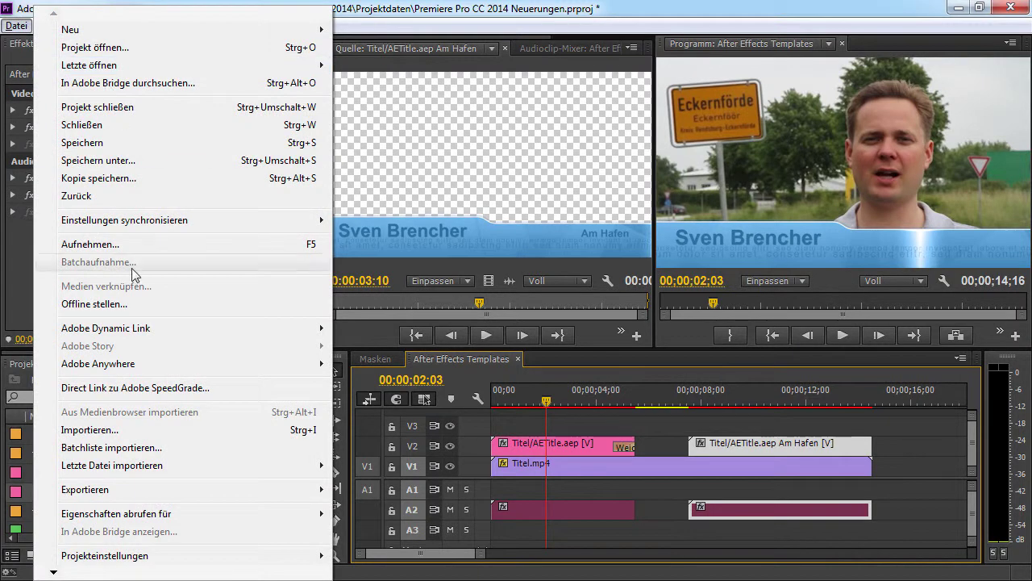
mouse_move(133, 335)
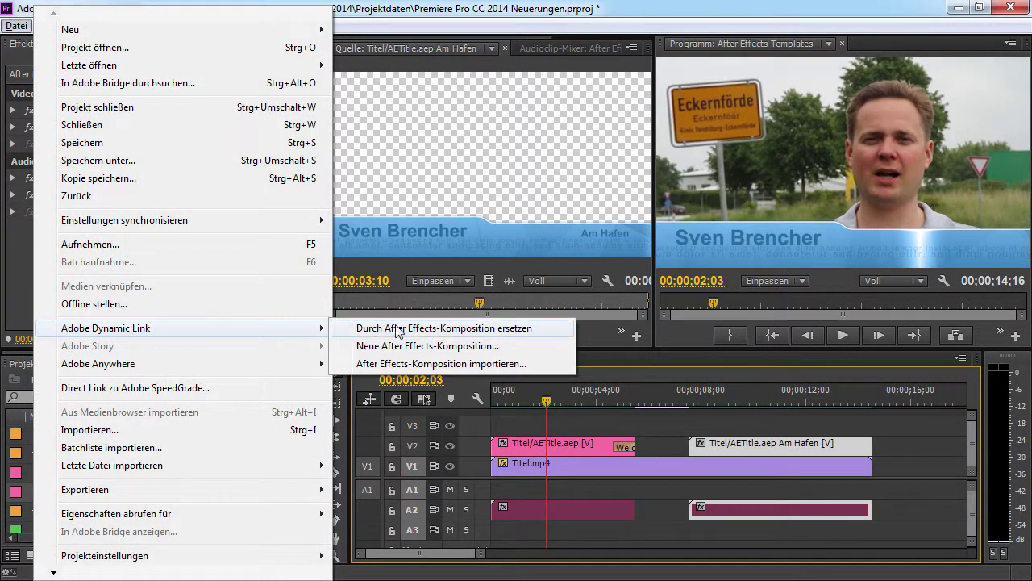
left_click(416, 364)
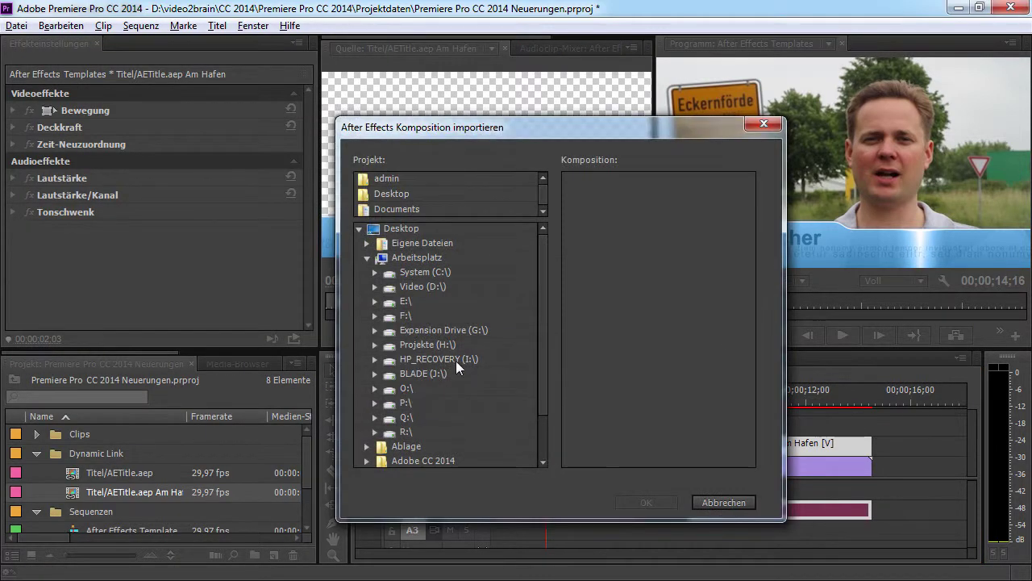
left_click(374, 287)
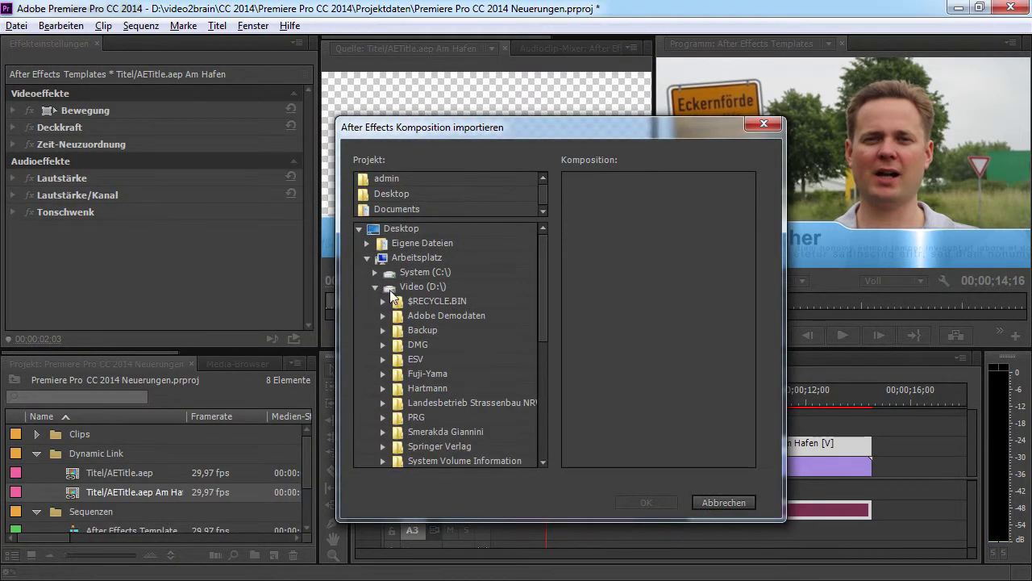
left_click_drag(549, 322, 542, 350)
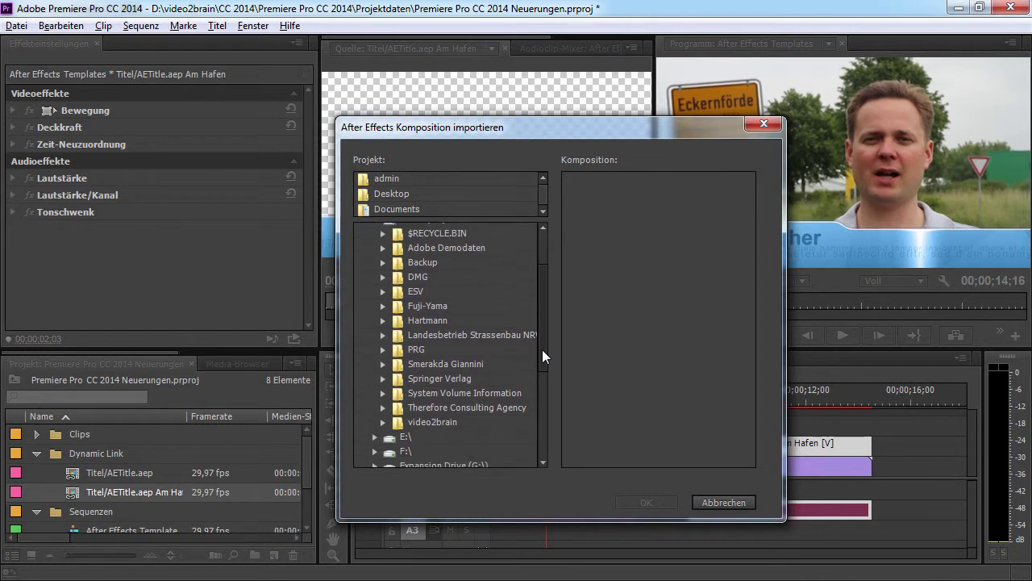
left_click(383, 422)
left_click_drag(538, 310, 541, 357)
double_click(408, 353)
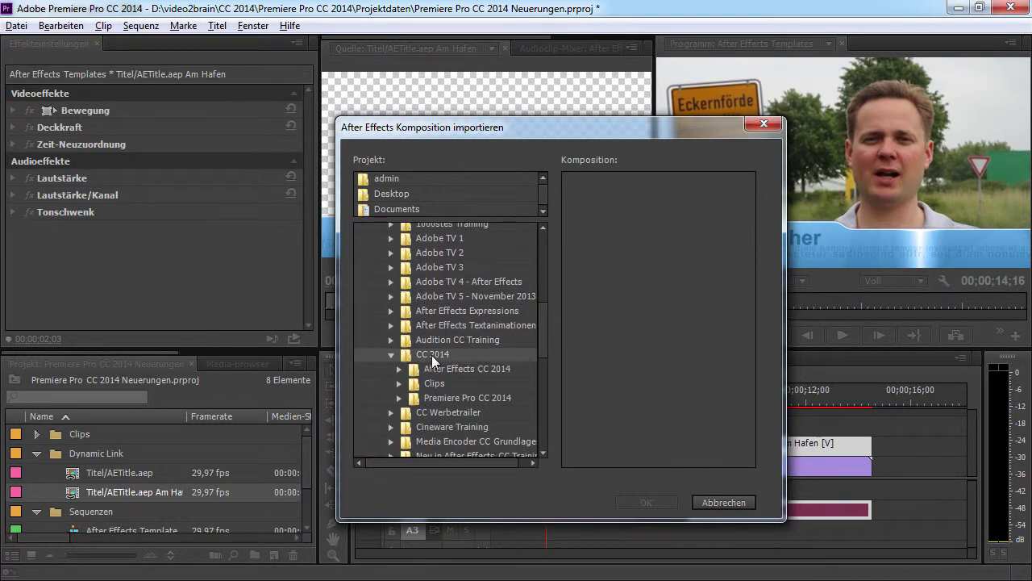
double_click(446, 396)
double_click(455, 413)
left_click_drag(542, 322, 543, 346)
double_click(485, 339)
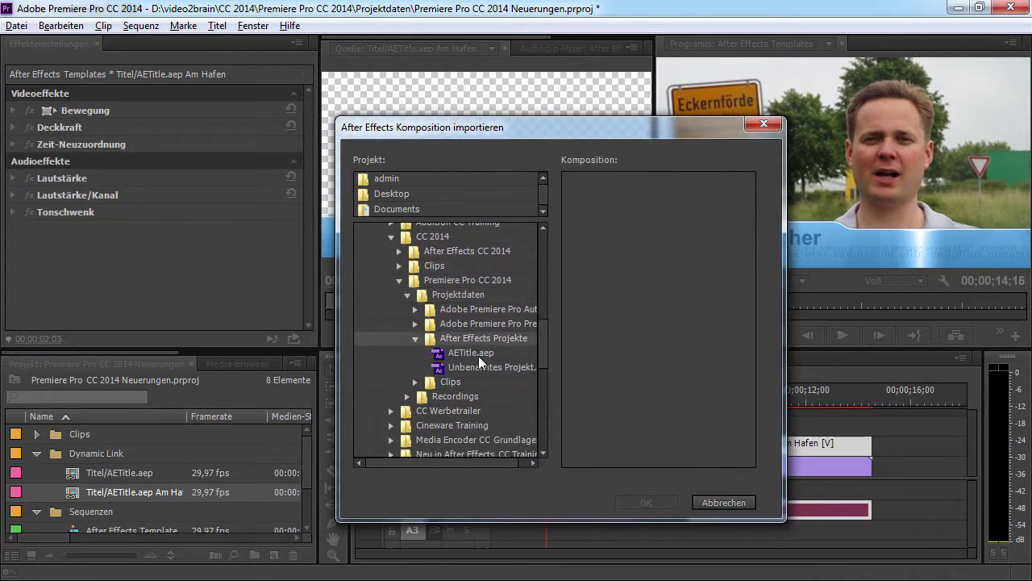
Step: Import the Titel composition from AETitle.aep and open it in the Source monitor
left_click(475, 352)
left_click(584, 179)
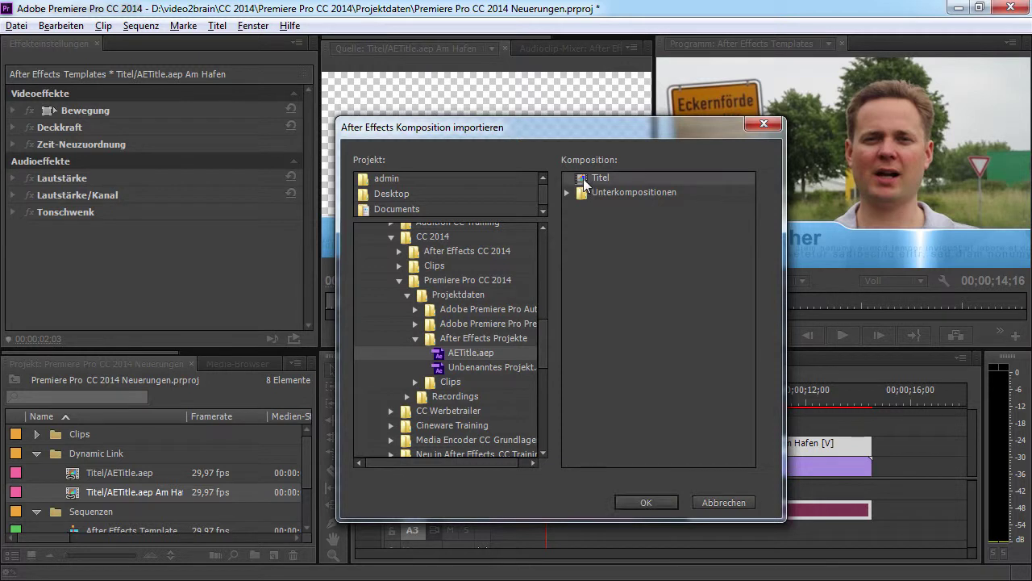
left_click(633, 499)
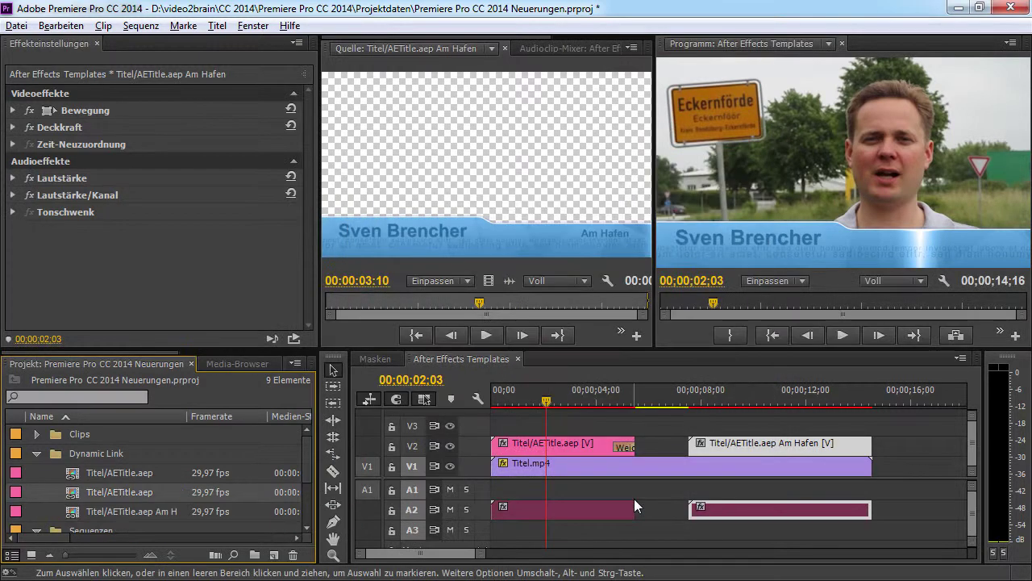
double_click(78, 494)
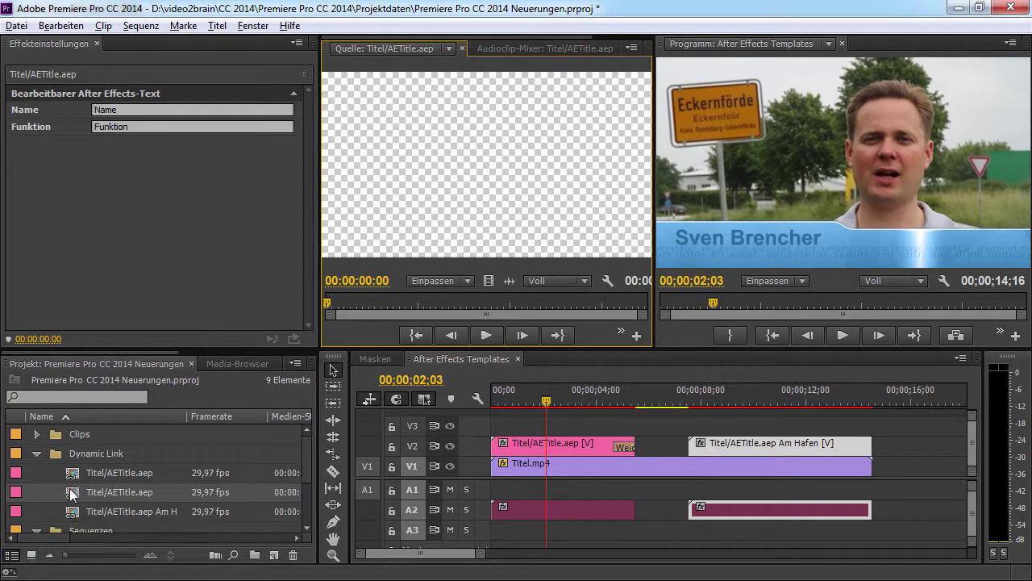
Step: Open the new Titel/AETitle.aep item's original composition in After Effects via Original bearbeiten
left_click_drag(327, 313, 482, 306)
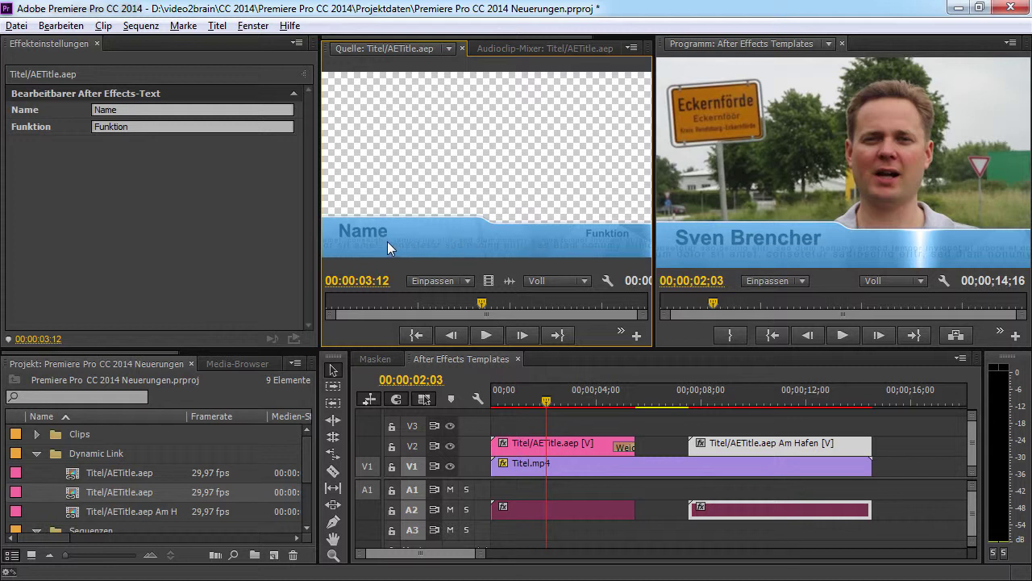
left_click(78, 495)
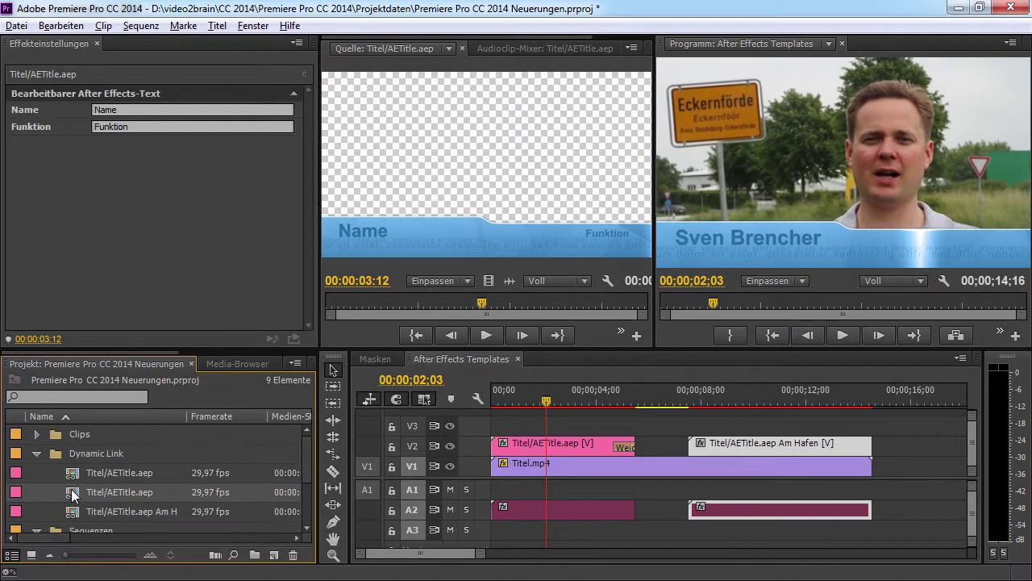
left_click(64, 26)
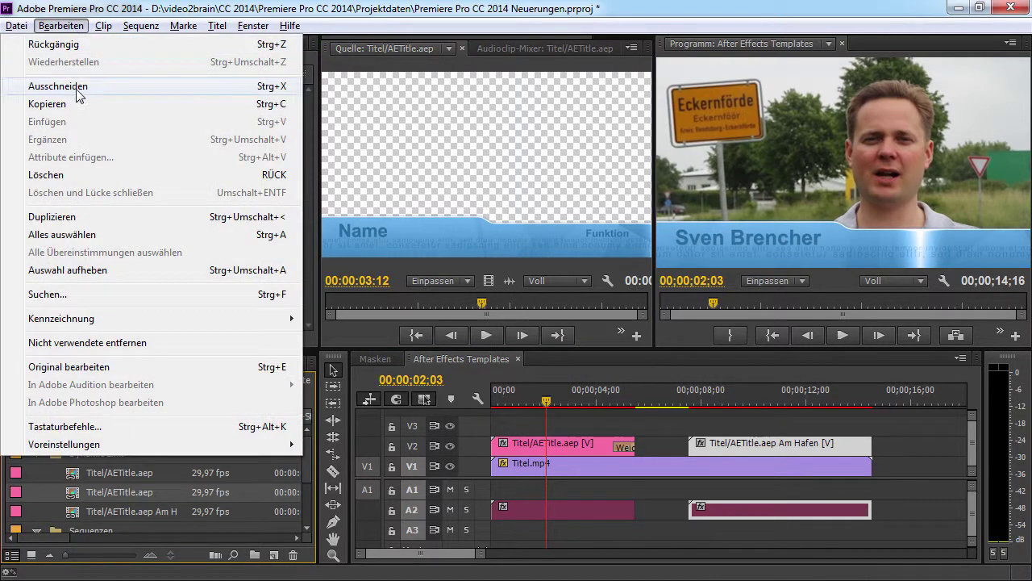
left_click(90, 362)
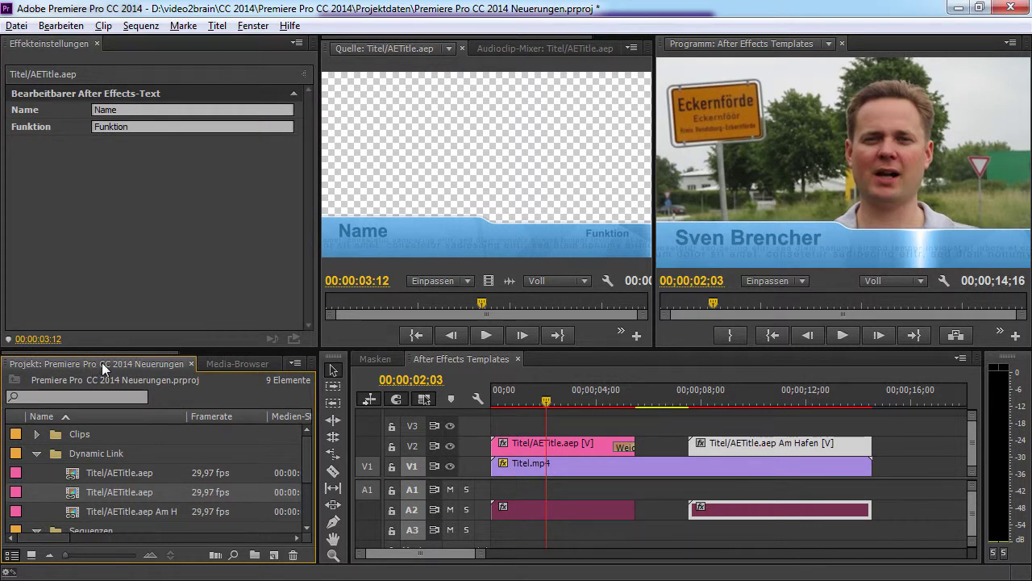
left_click(952, 6)
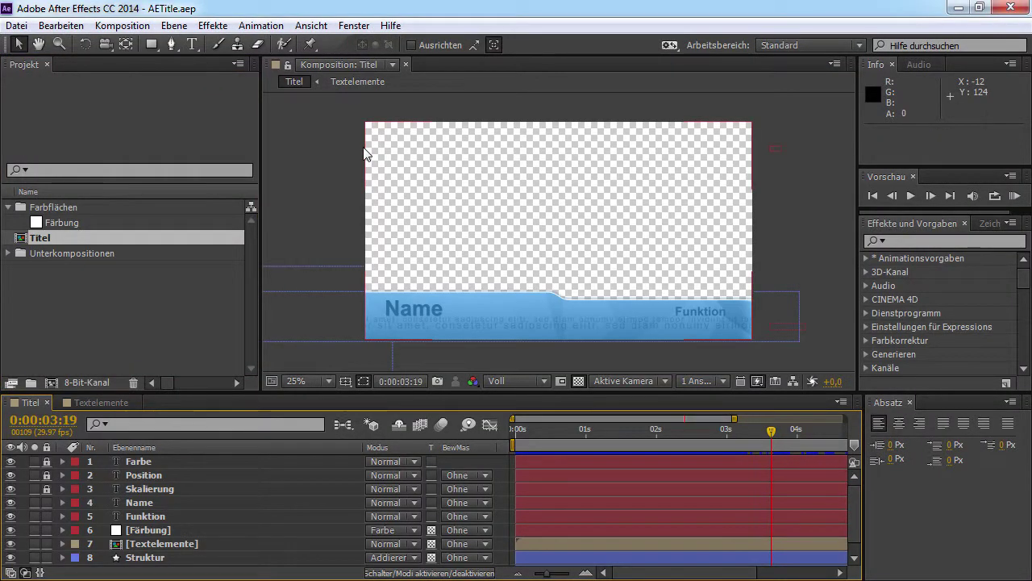
Step: Enable Vorlage in the Titel composition's advanced Kompositionseinstellungen
left_click(320, 148)
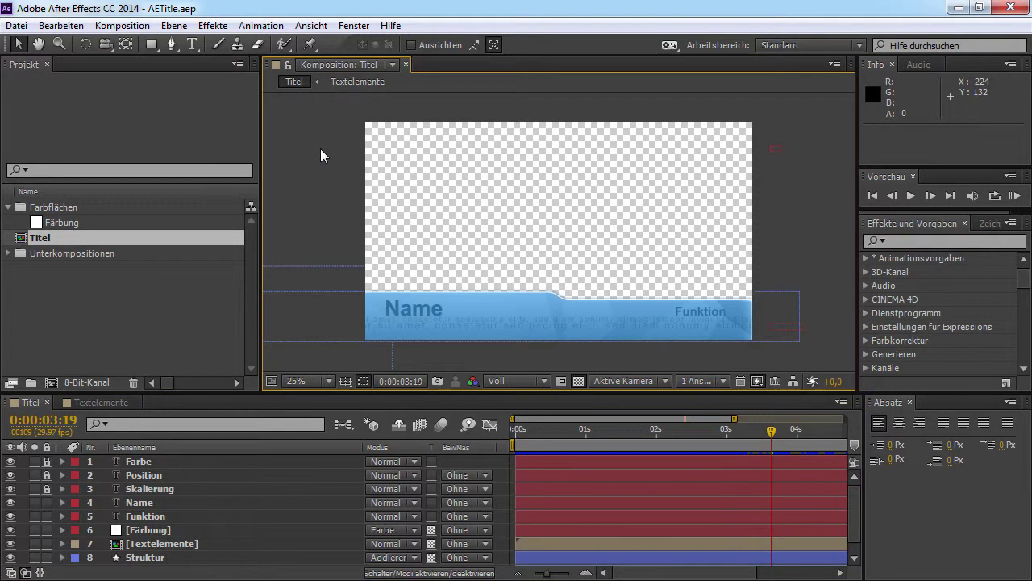
left_click(122, 25)
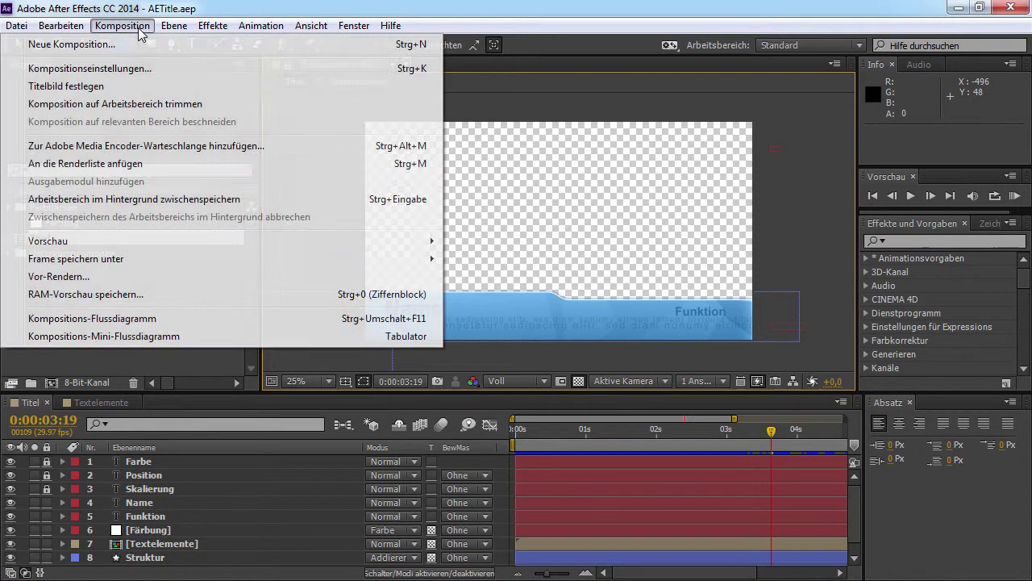
left_click(150, 69)
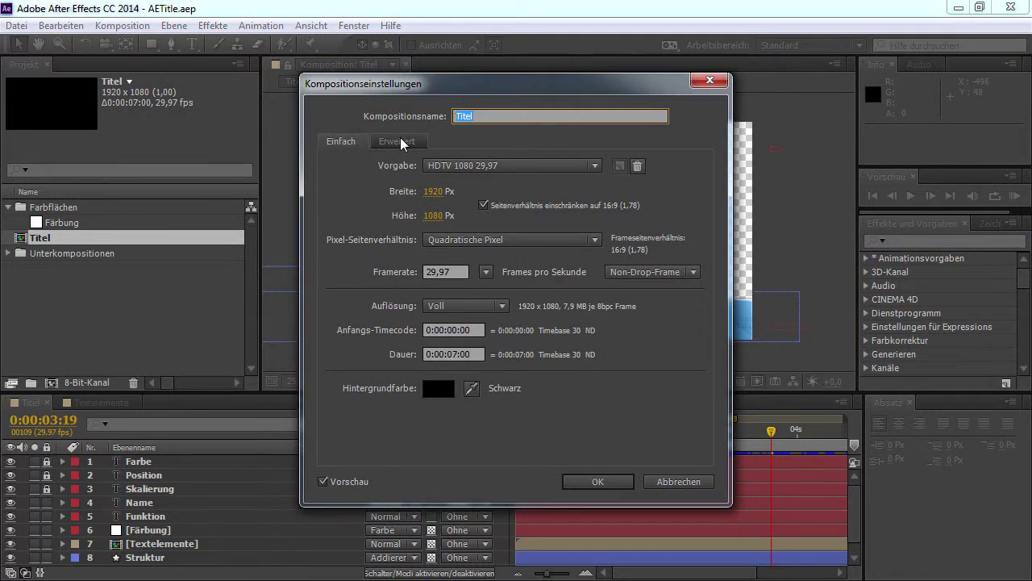
left_click(403, 142)
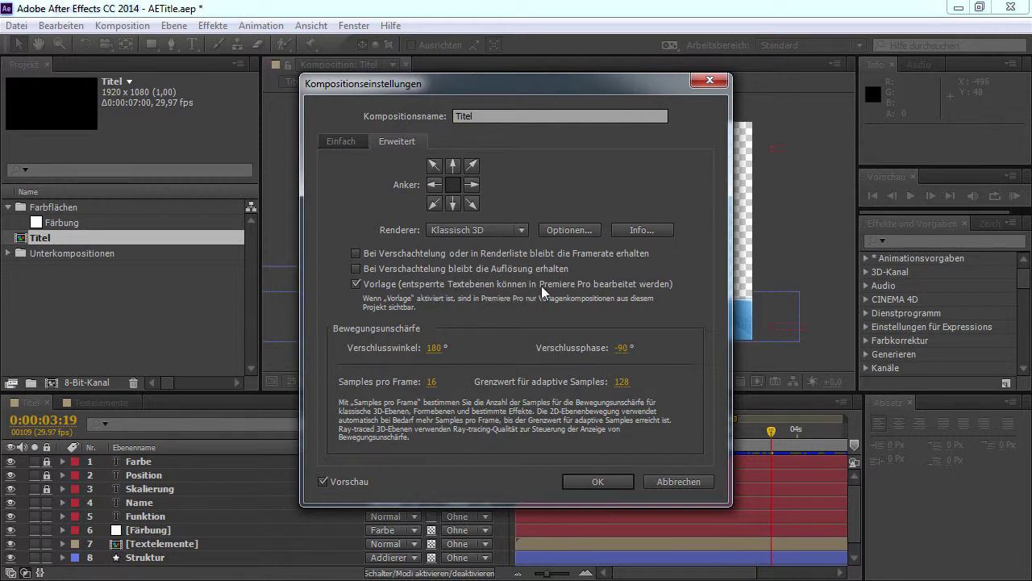
left_click(581, 475)
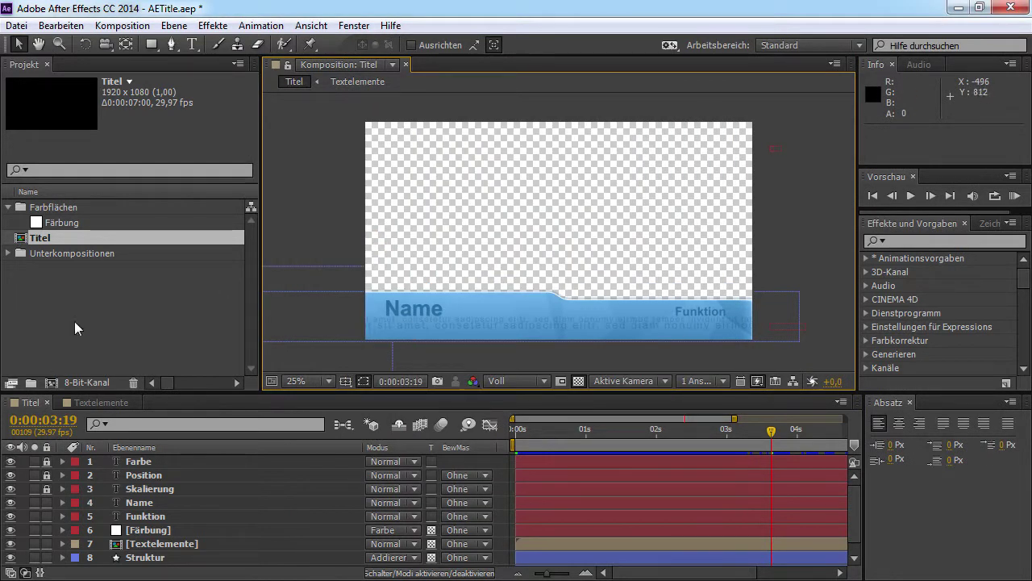
Step: Create a 1920×1080, 7-second composition named Neuer Titel with the Vorlage template option ticked
left_click(121, 25)
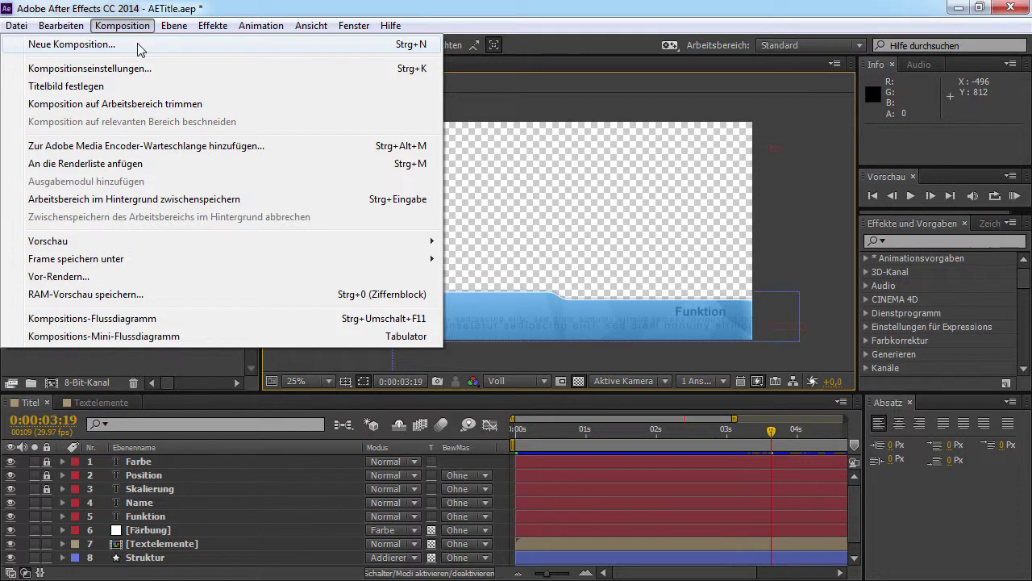
left_click(139, 46)
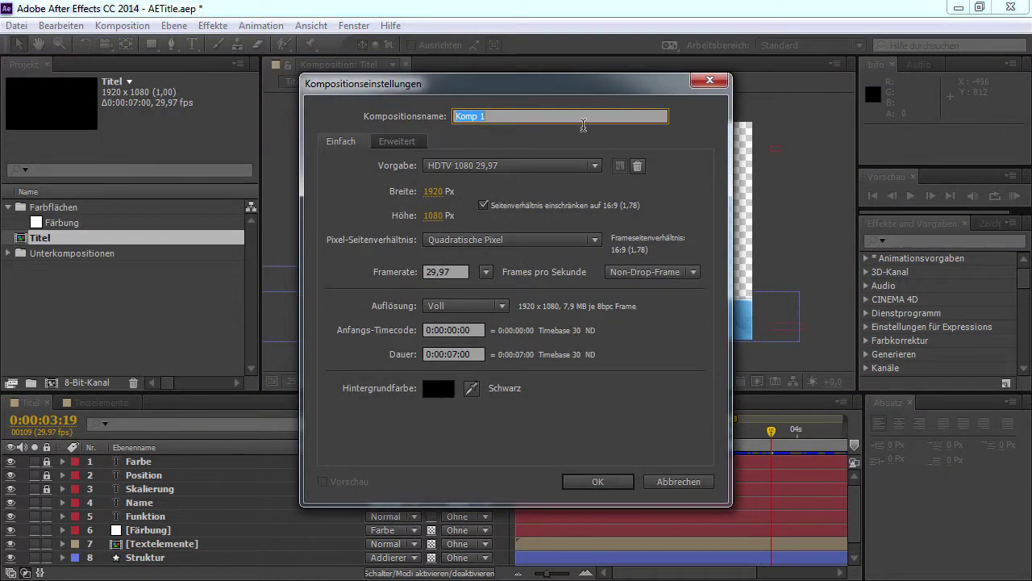
type("Neuer Titel")
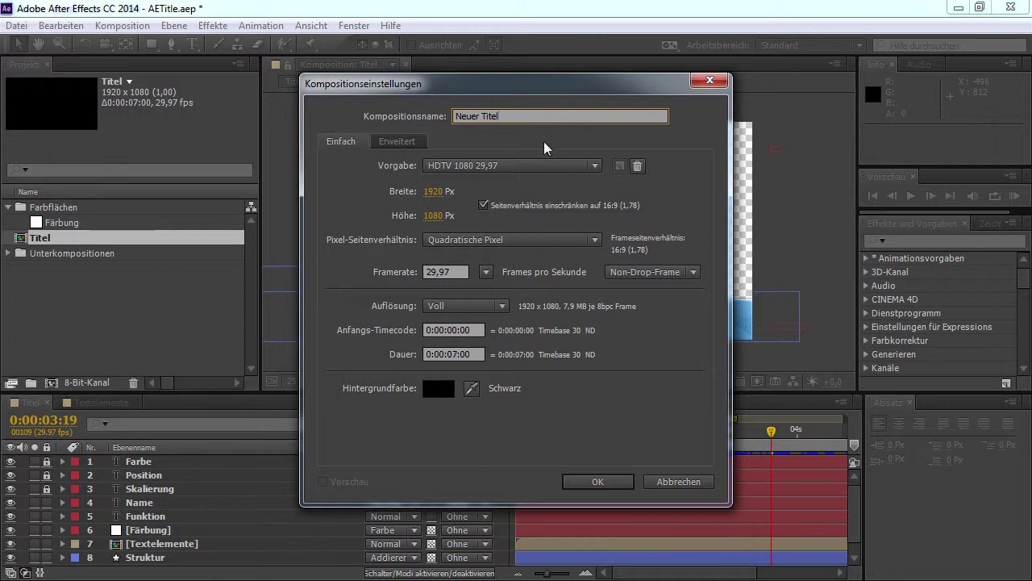
left_click(412, 146)
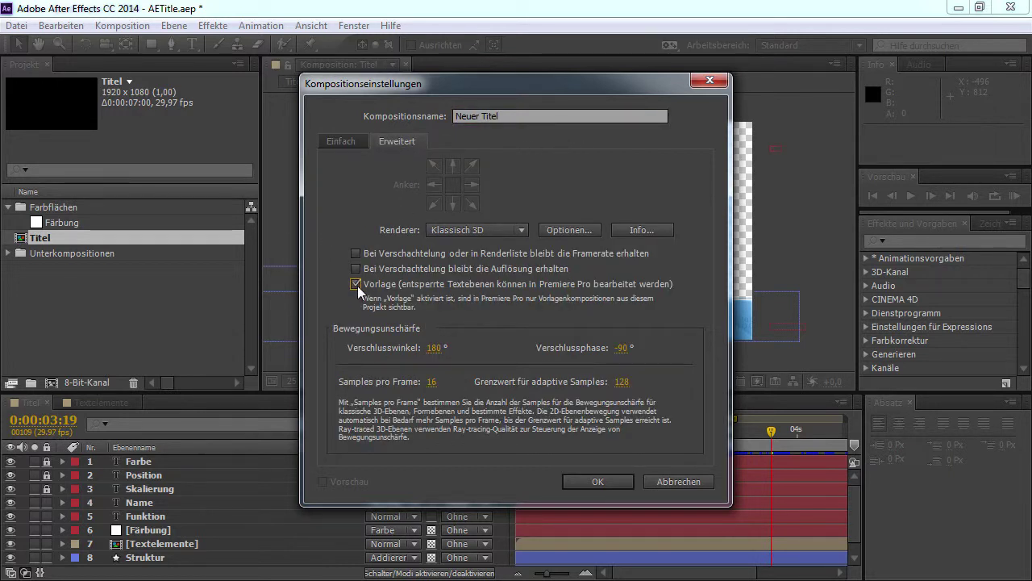
left_click(597, 482)
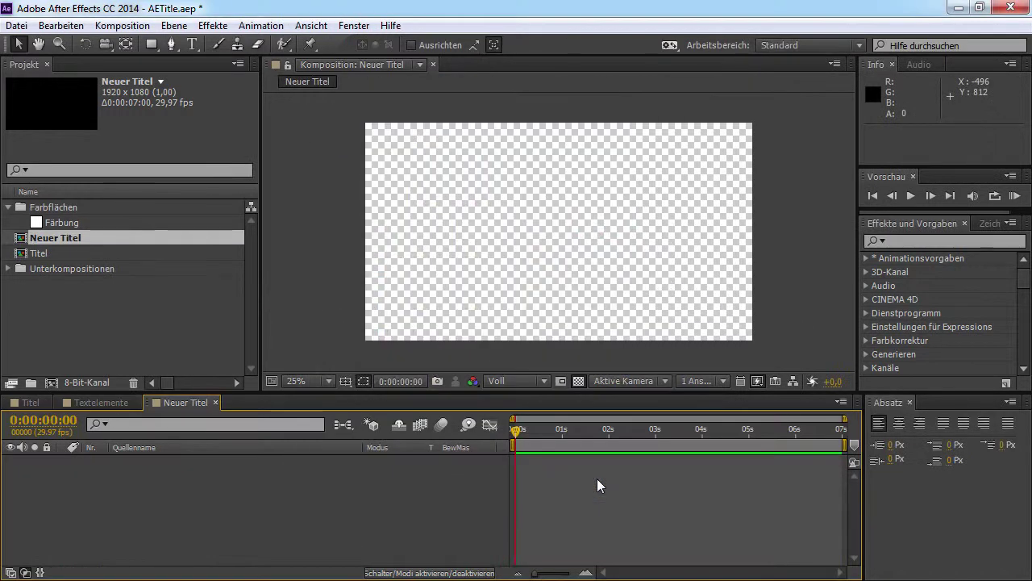
Step: Add a Text 1 layer in the lower left and enlarge its font size
left_click(194, 45)
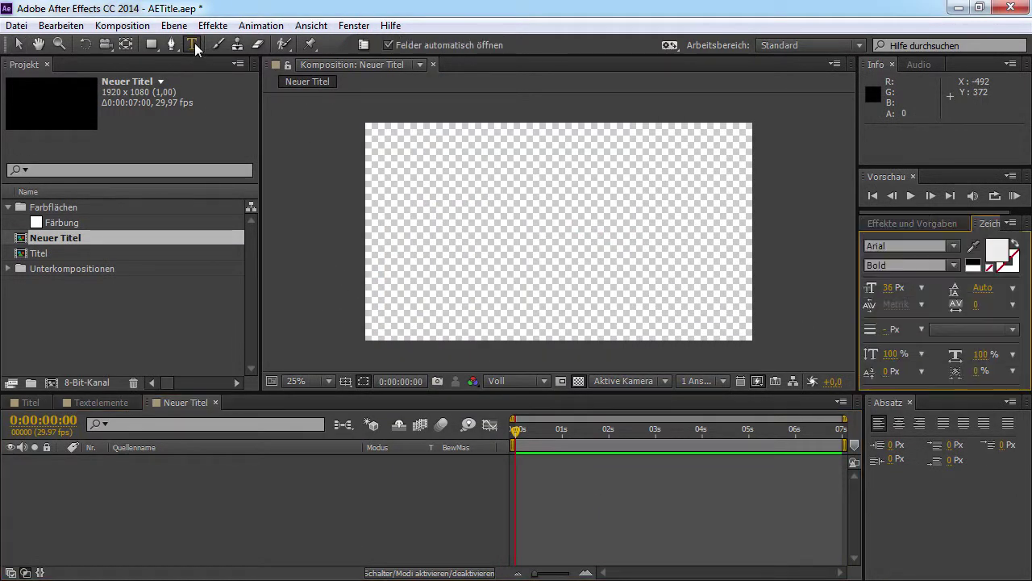
left_click(425, 292)
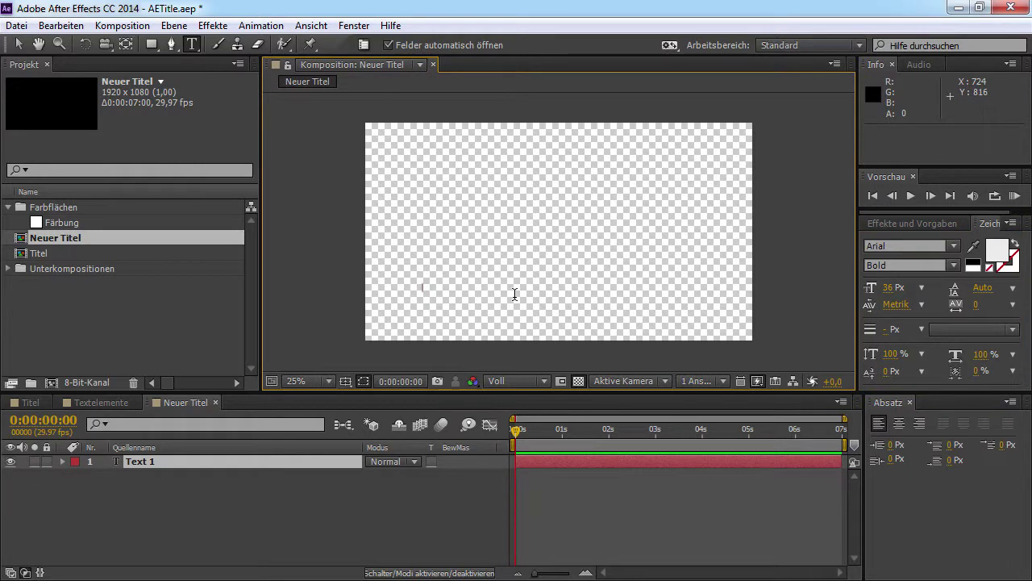
key("ctrl+a")
left_click_drag(888, 287, 982, 296)
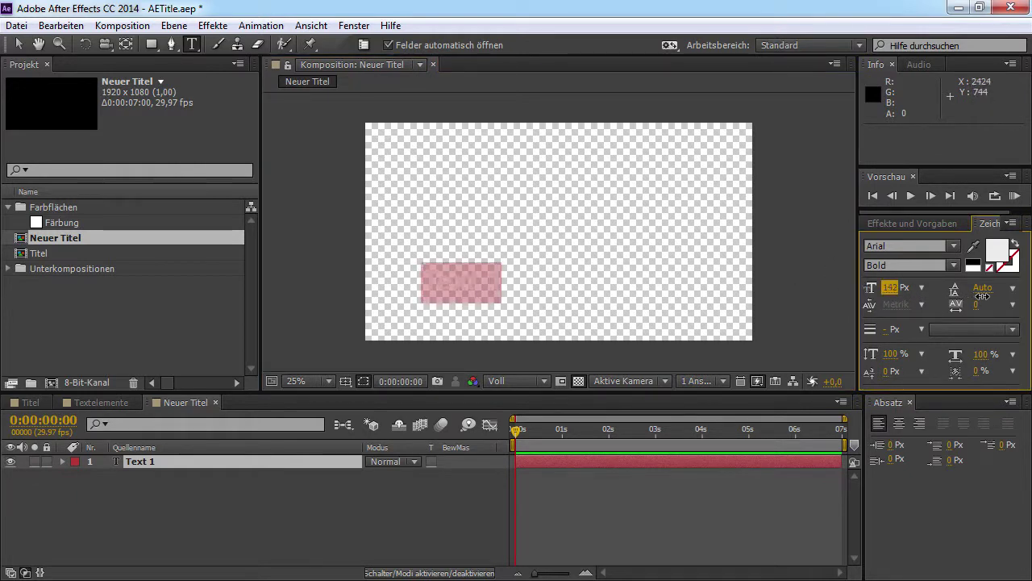
Step: Apply the Animate In > Zentrierte Spirale text preset to Text 1
left_click(917, 223)
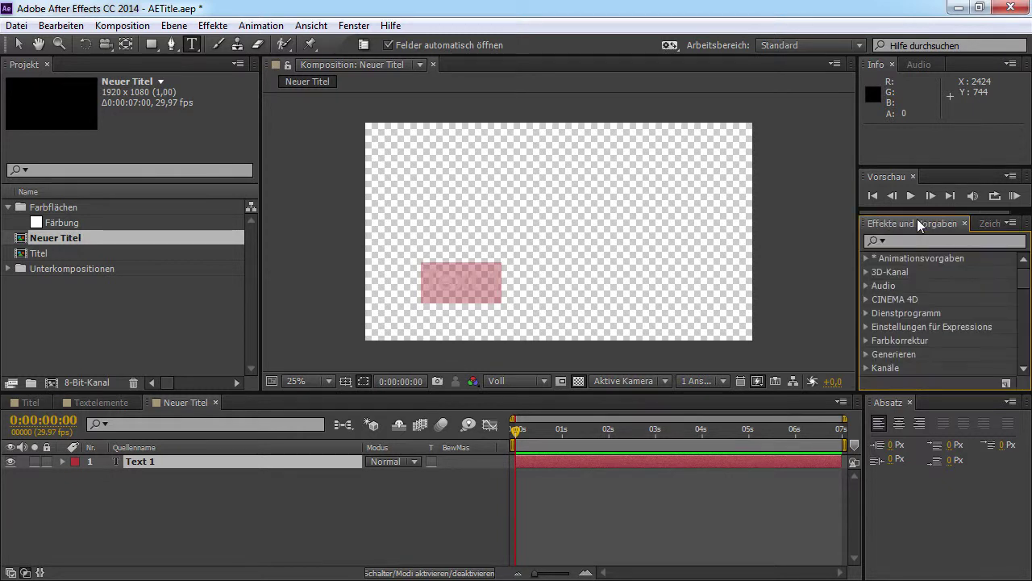
left_click(869, 258)
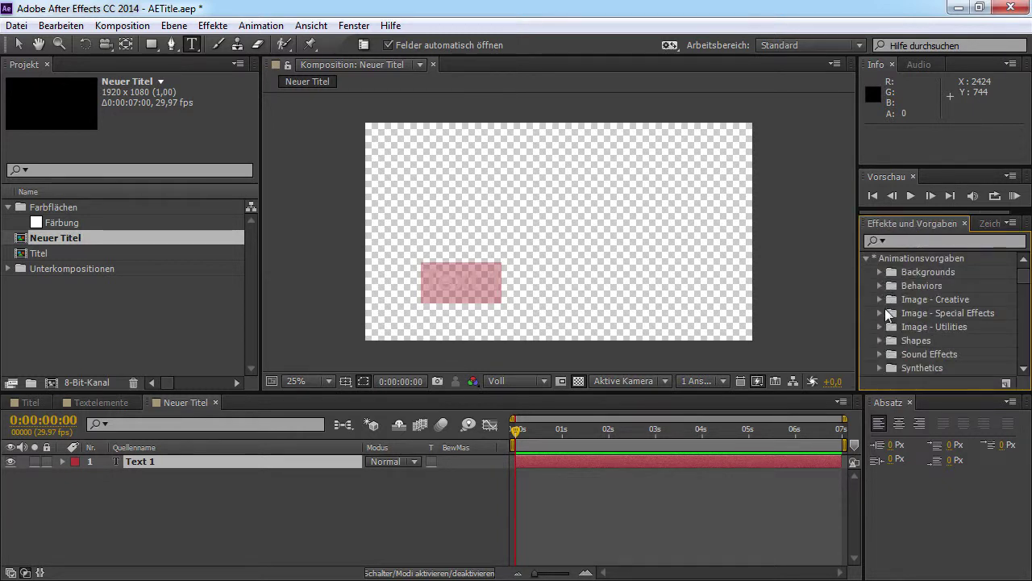
scroll(1018, 281, "down", 2)
double_click(903, 343)
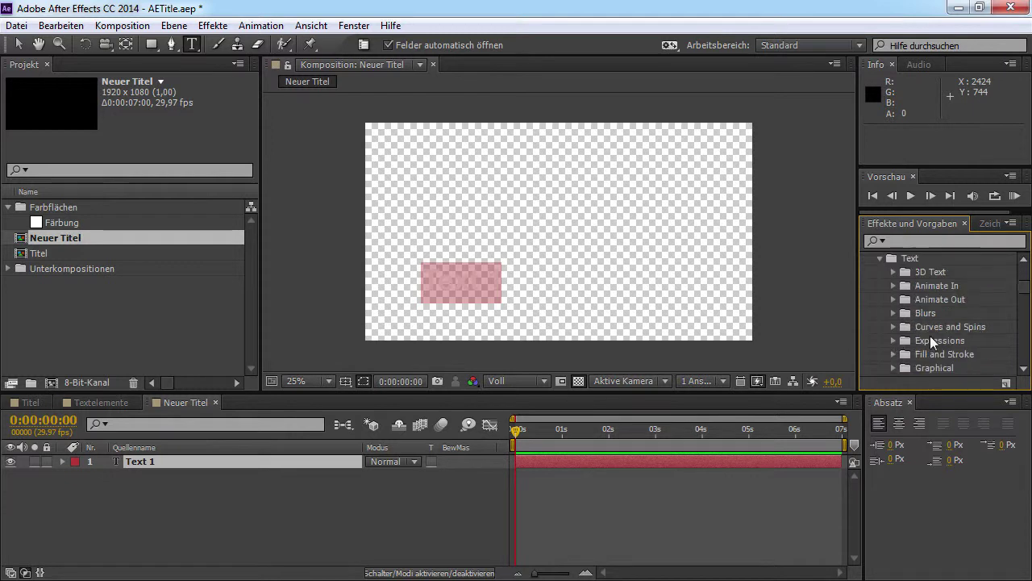
left_click(892, 286)
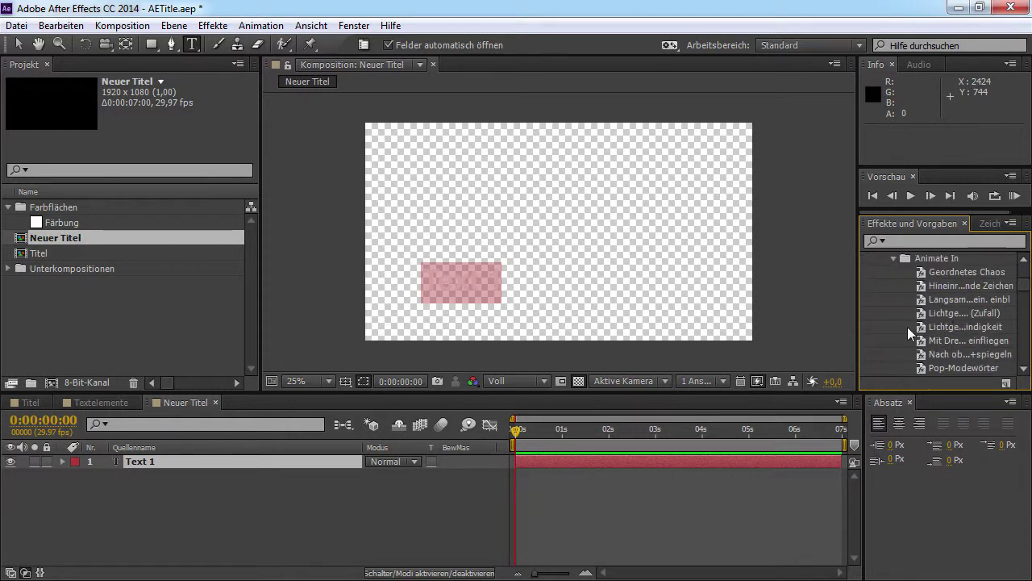
scroll(1021, 287, "down", 3)
left_click_drag(1023, 294, 1024, 315)
left_click_drag(956, 326, 592, 458)
Step: Scrub forward to view the animation on a black background, and shrink the After Effects window
mouse_move(520, 436)
left_mouse_down()
mouse_move(556, 432)
mouse_move(610, 448)
mouse_move(497, 444)
mouse_move(655, 448)
left_mouse_up()
left_click(578, 380)
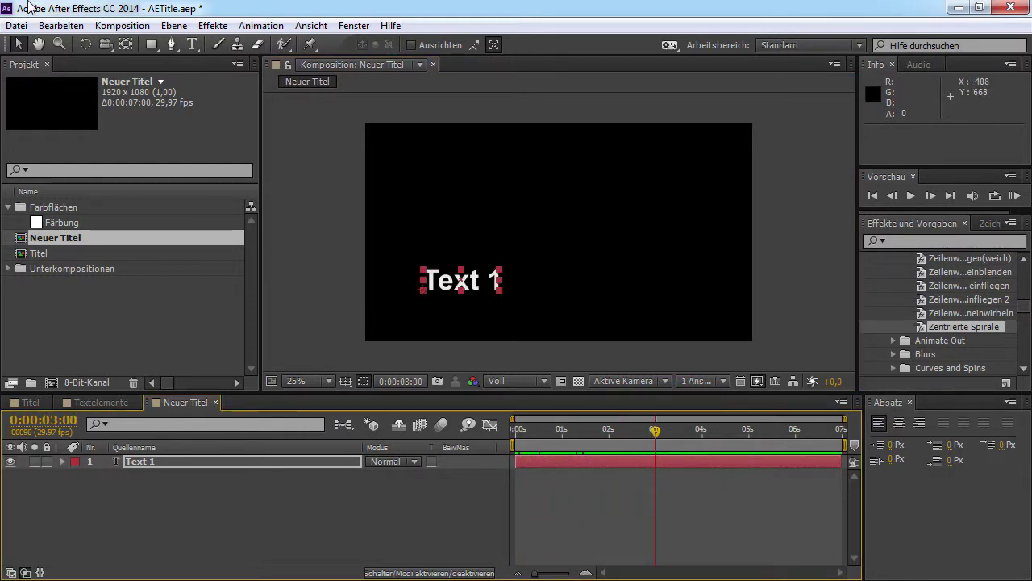
left_click_drag(68, 9, 234, 22)
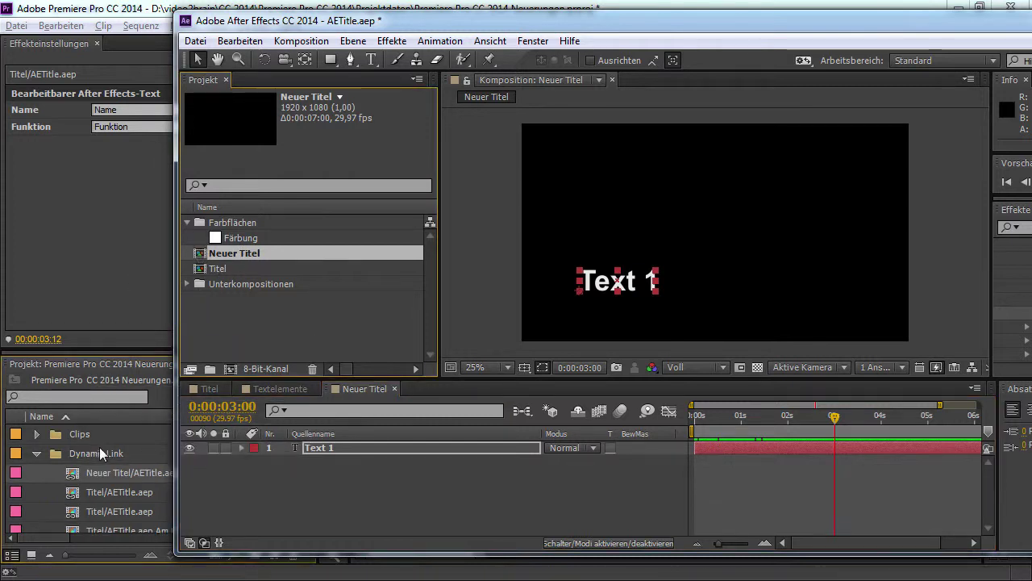
Step: Preview the Neuer Titel template in Premiere with the transparency grid turned off
left_click(73, 473)
left_click(487, 334)
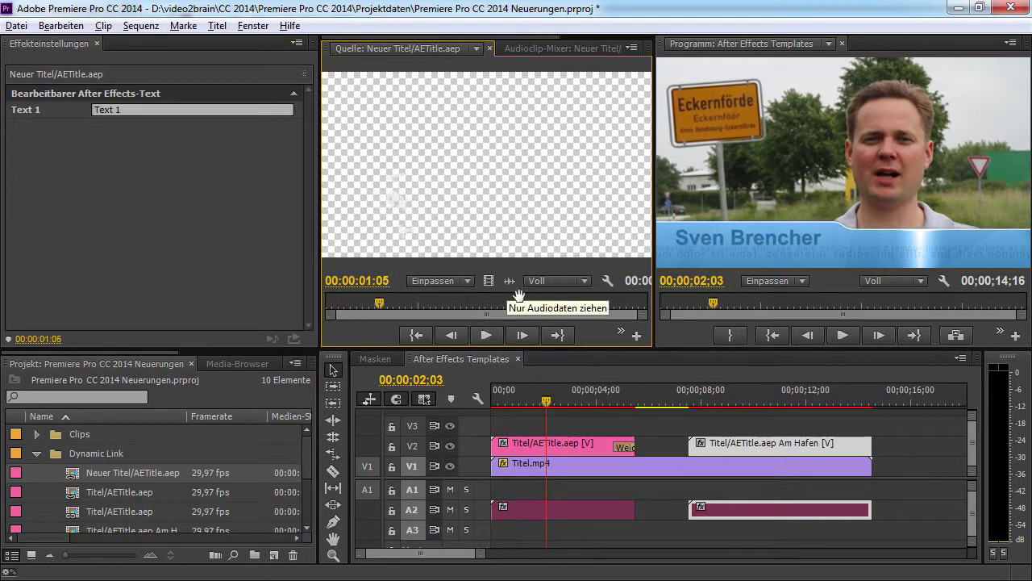
left_click(608, 281)
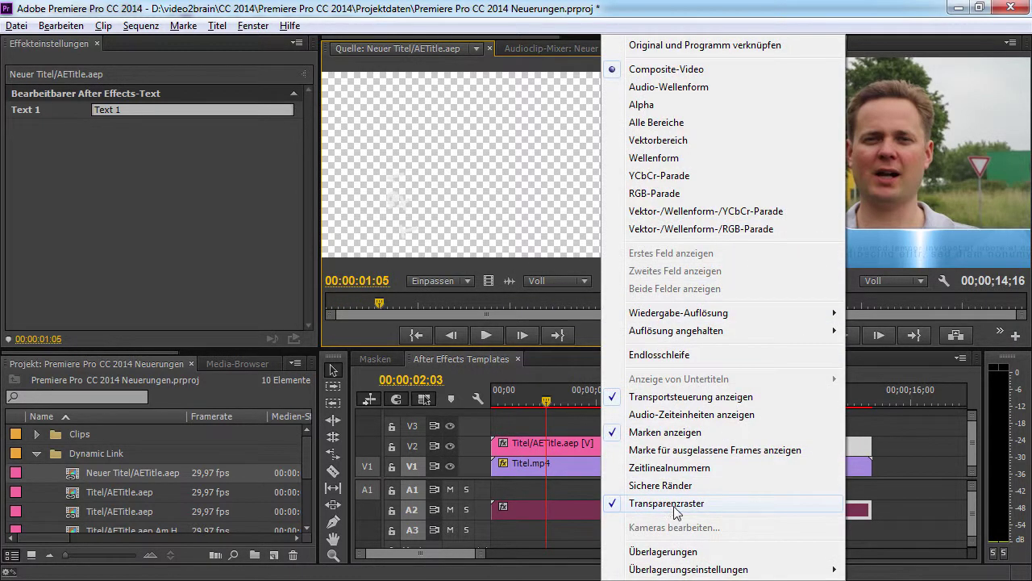
left_click(673, 503)
left_click_drag(379, 303, 302, 301)
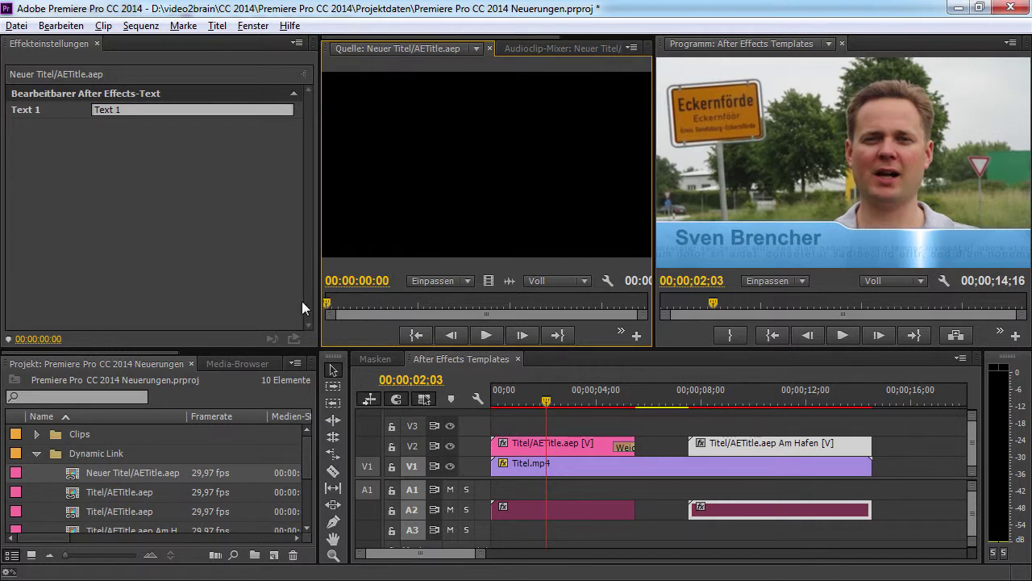
left_click(485, 336)
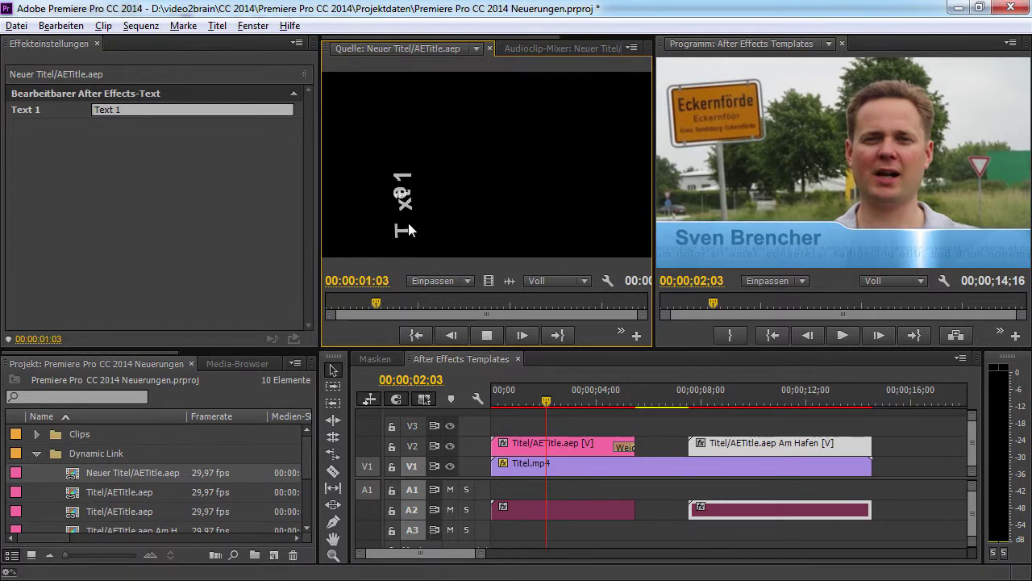
left_click(484, 333)
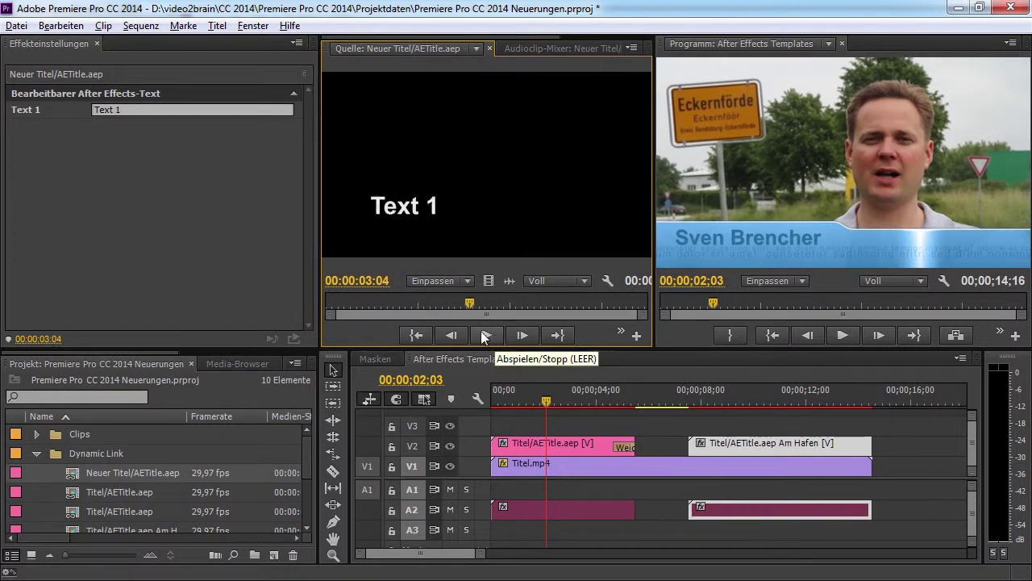
Step: Change the template text to 'Neuer Text', replay the animation, and return to After Effects
left_click(123, 111)
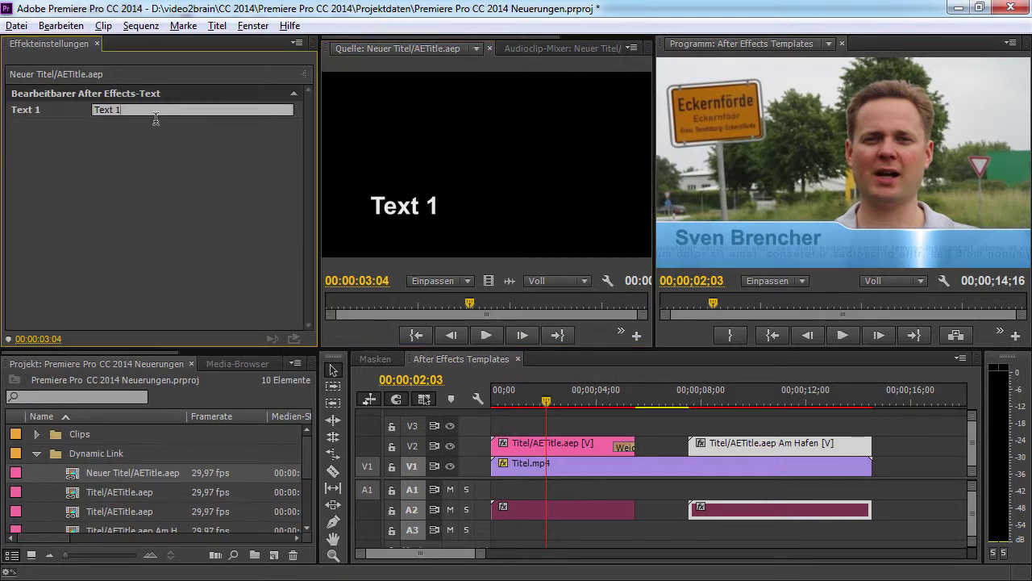
type("Neuer")
type(" Text")
left_click_drag(454, 303, 327, 302)
left_click(484, 334)
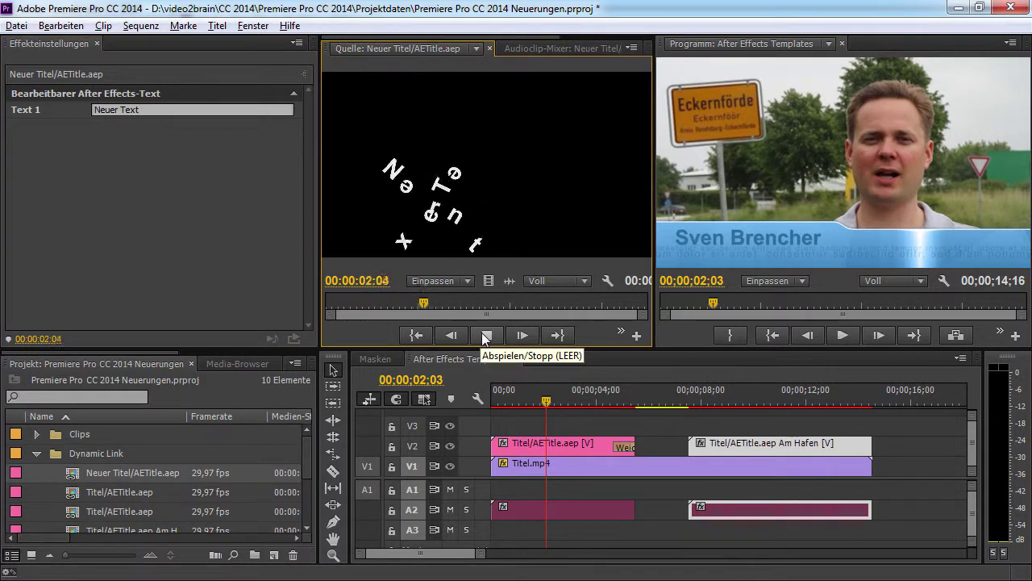
left_click(481, 332)
key("ctrl+e")
Step: Add a 'Text 2' layer above Text 1 and confirm Premiere shows it as a second field
left_click(317, 488)
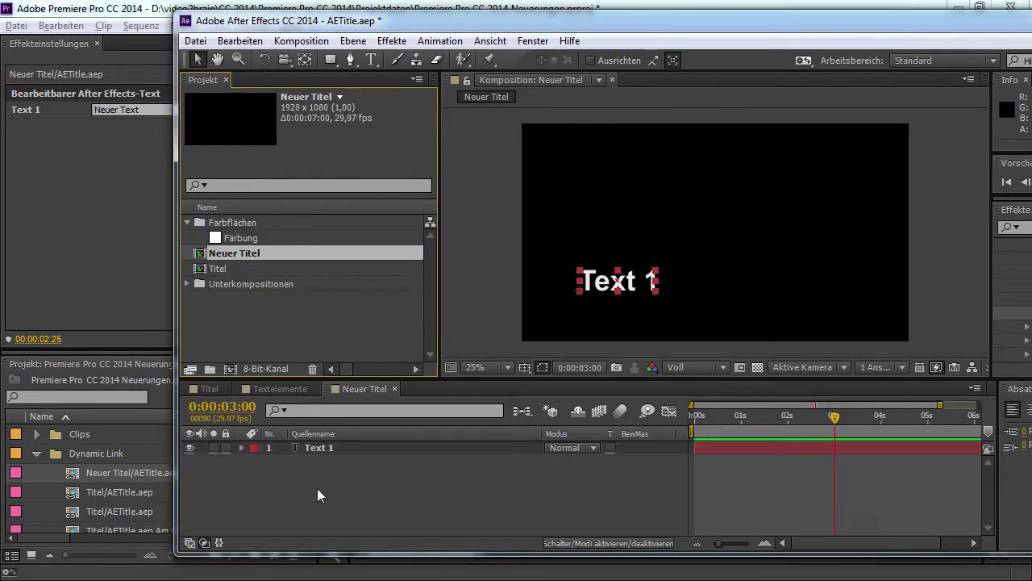
left_click(371, 59)
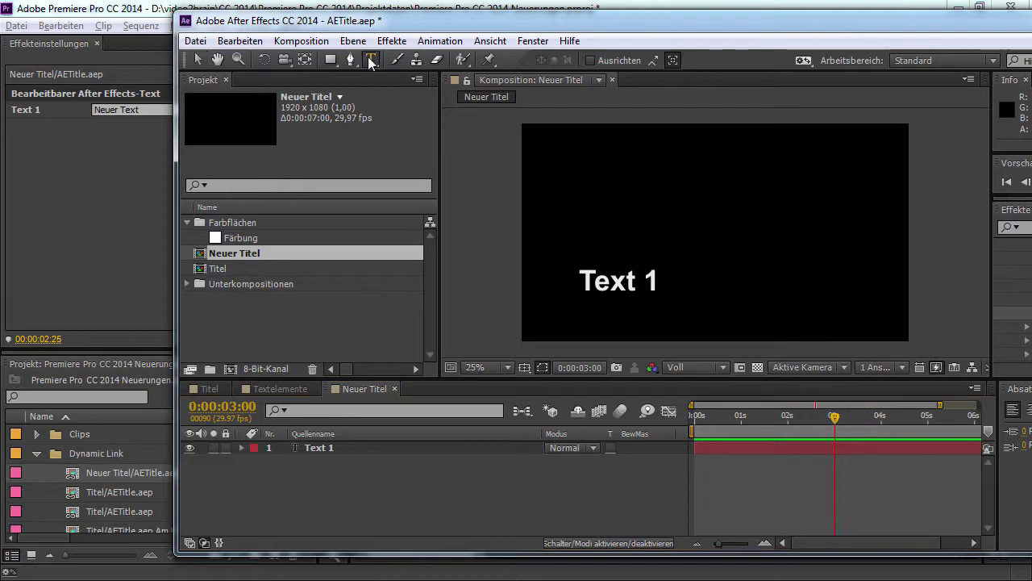
left_click(590, 214)
type("Text 2")
left_click(449, 494)
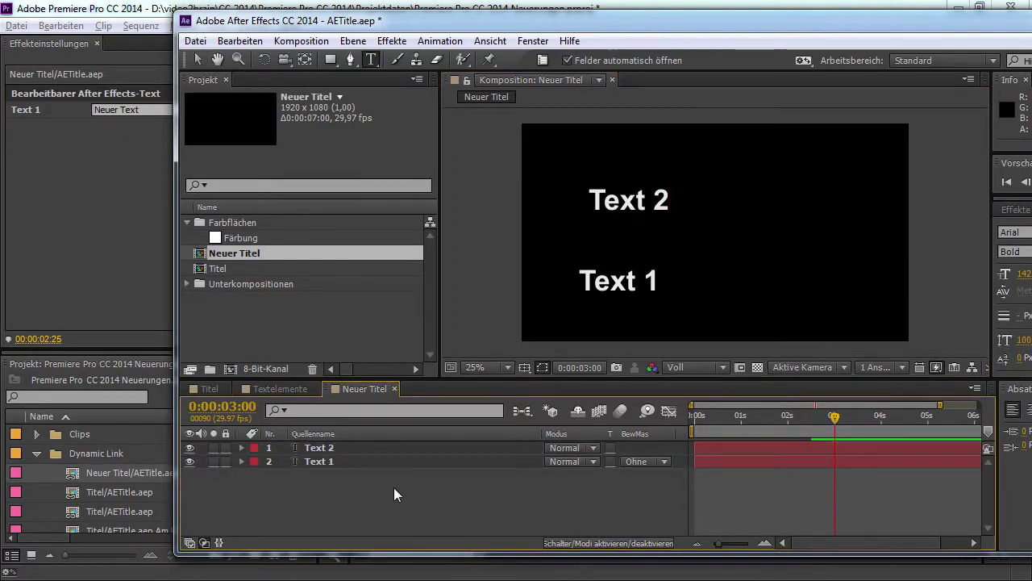
left_click(67, 368)
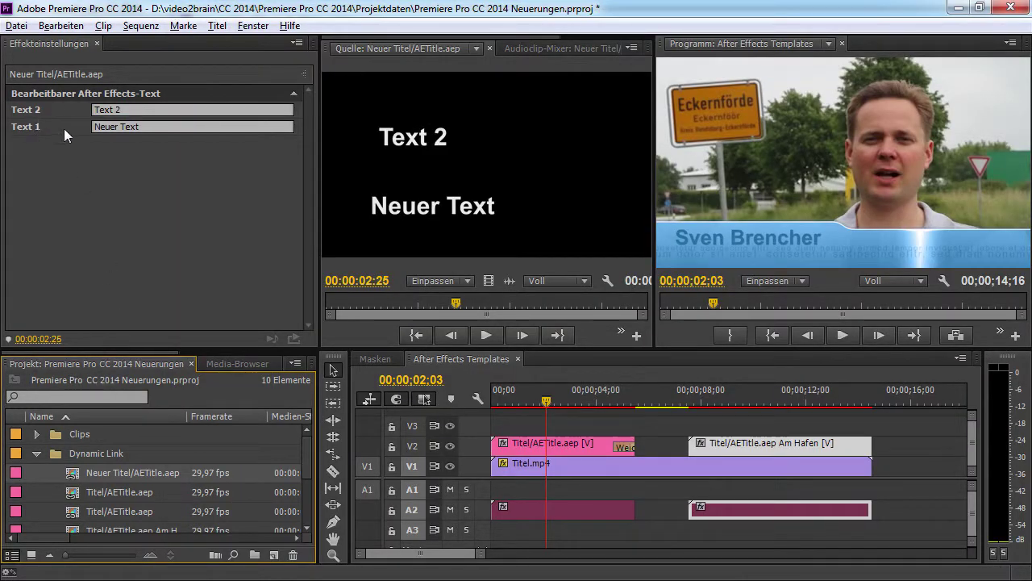
key("alt+Tab")
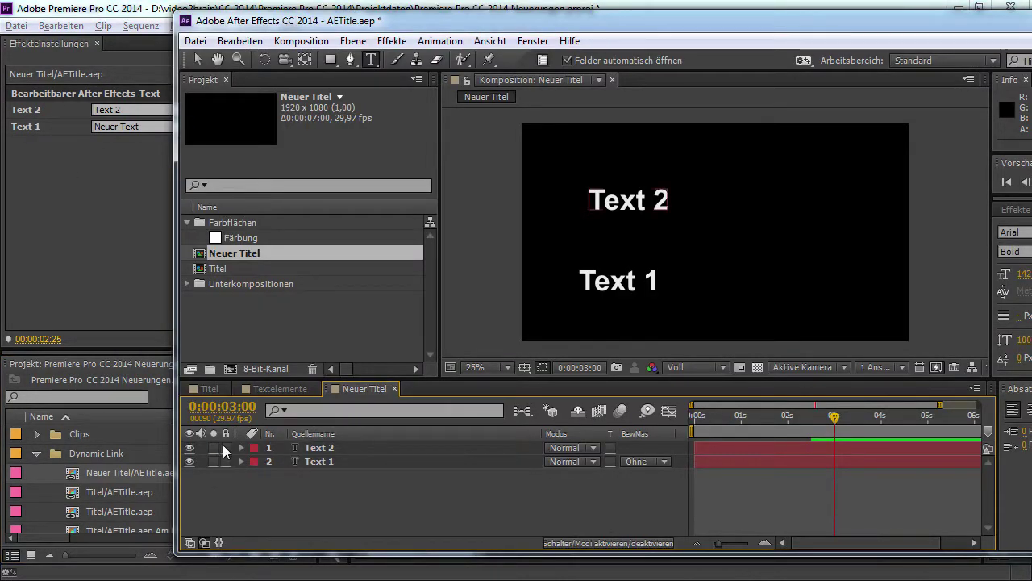
Step: Confirm Premiere lists only Text 1 while Text 2 is locked, then unlock Text 2
left_click(103, 305)
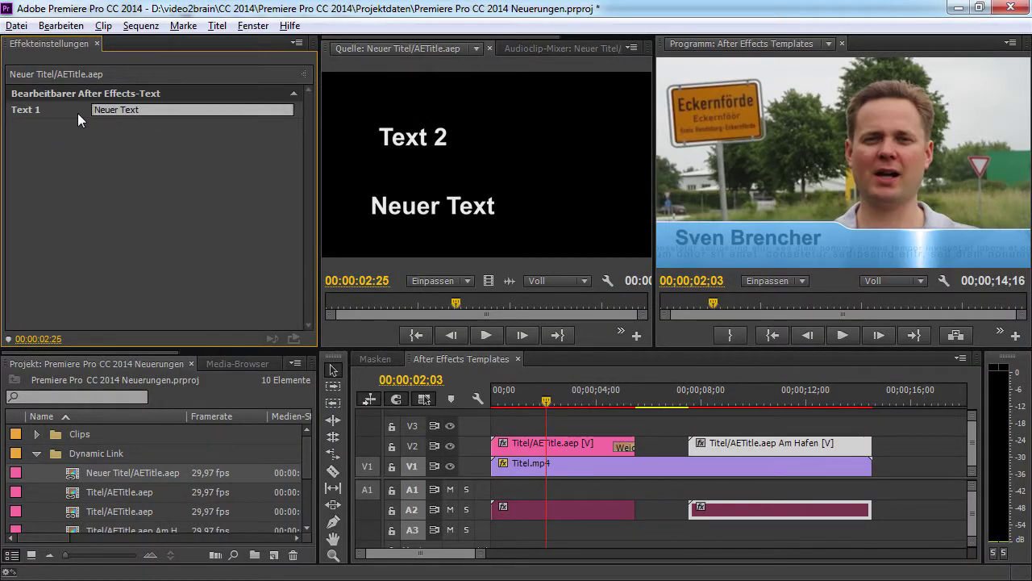
key("alt+Tab")
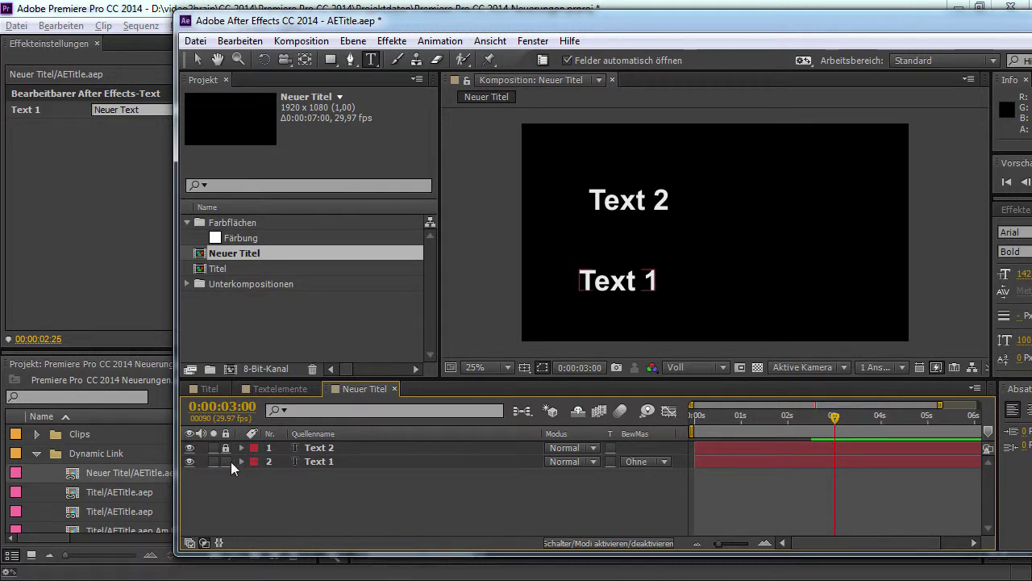
left_click(227, 447)
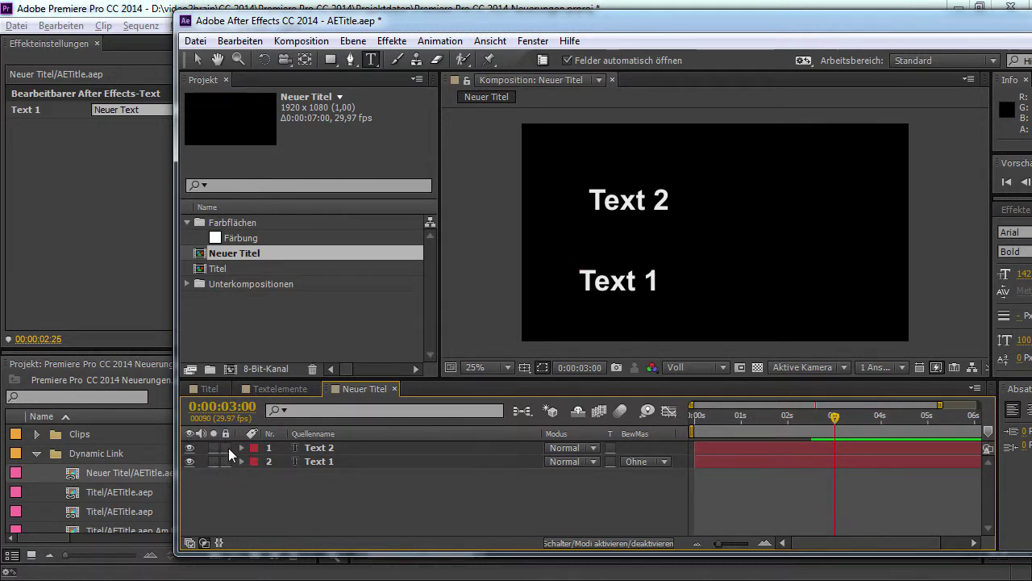